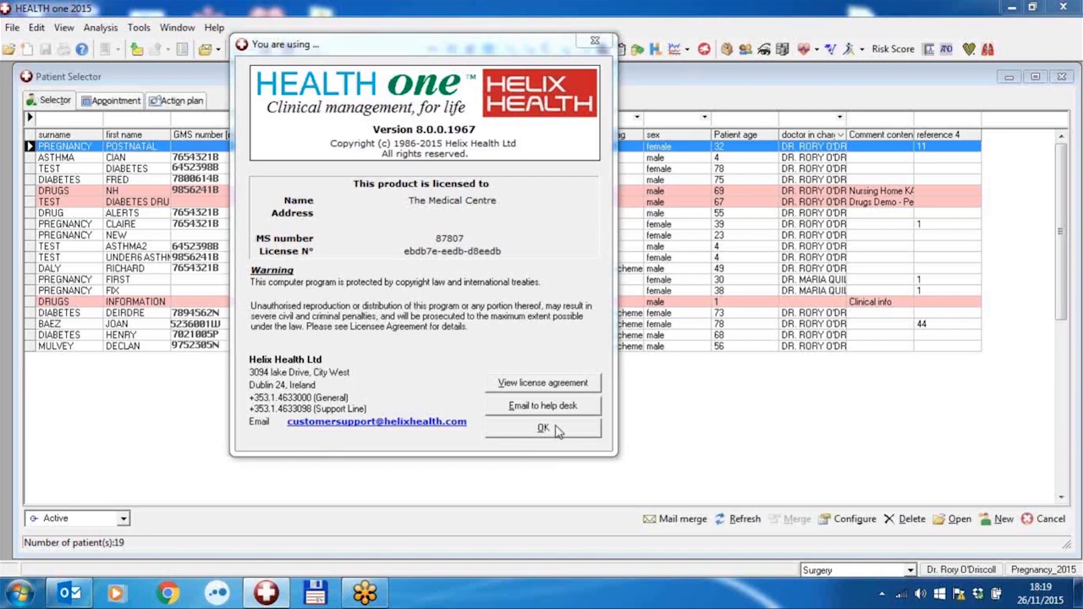
Step: Dismiss the product version information and open the Database (Query Plus) analyses
left_click(557, 430)
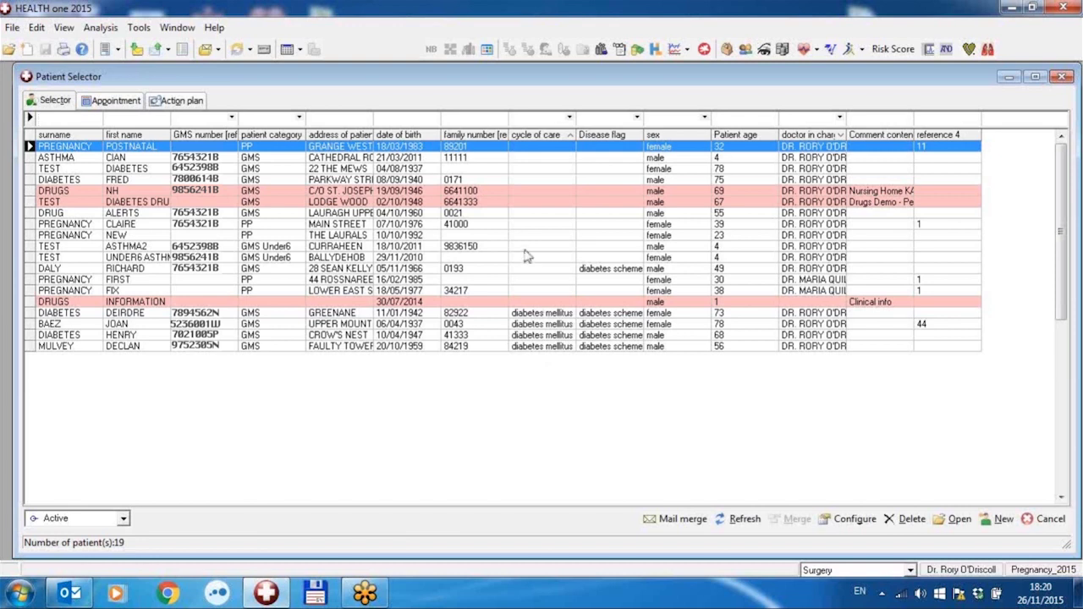
left_click(101, 29)
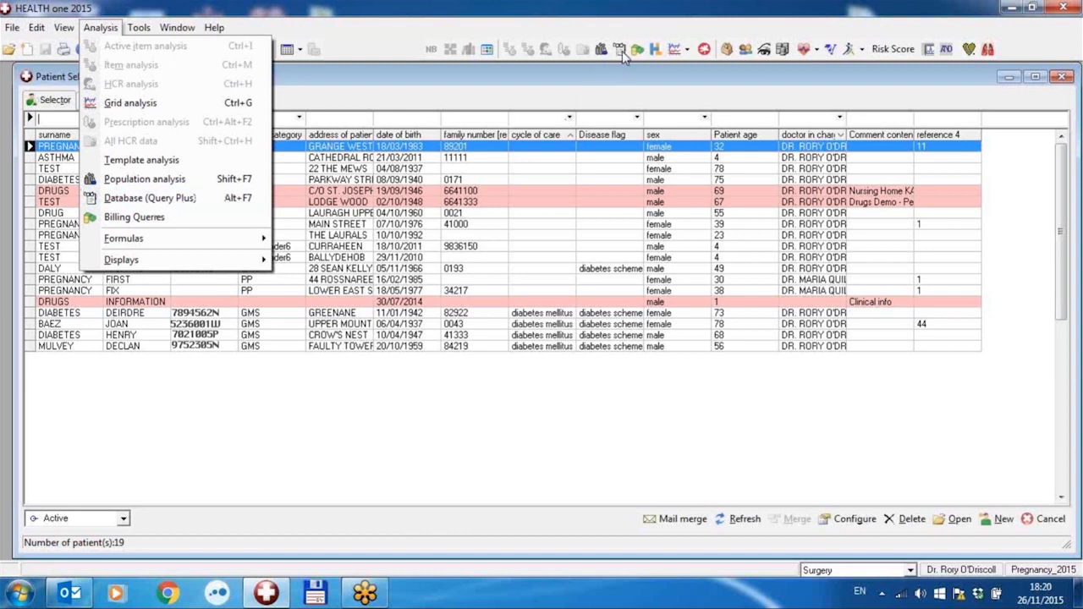
left_click(148, 198)
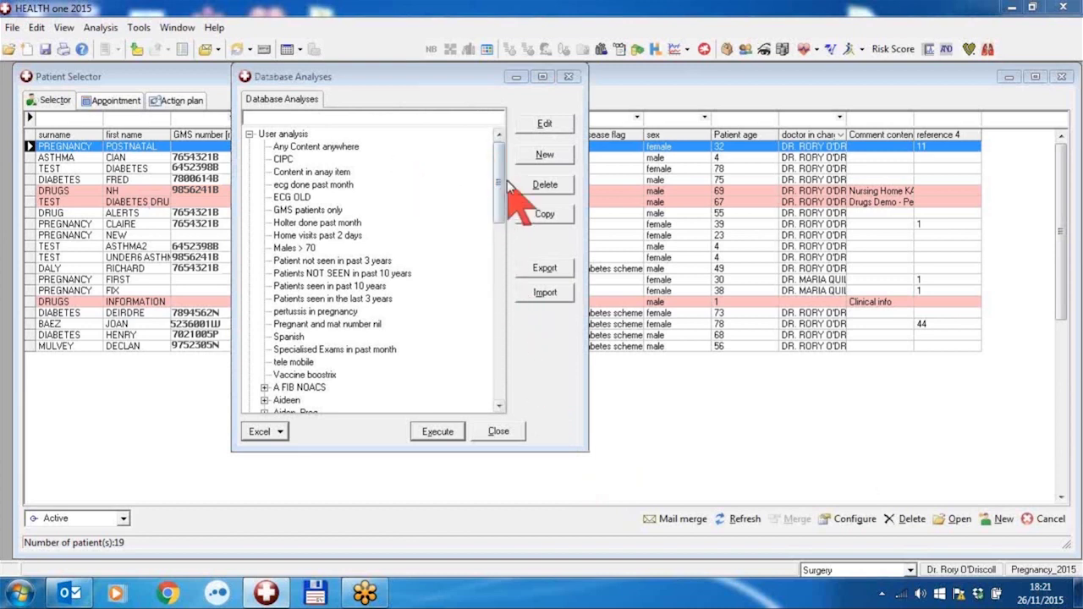
Step: Expand the Diabetes_COC group under HEALTH one analysis to show its queries
left_click_drag(499, 190, 501, 397)
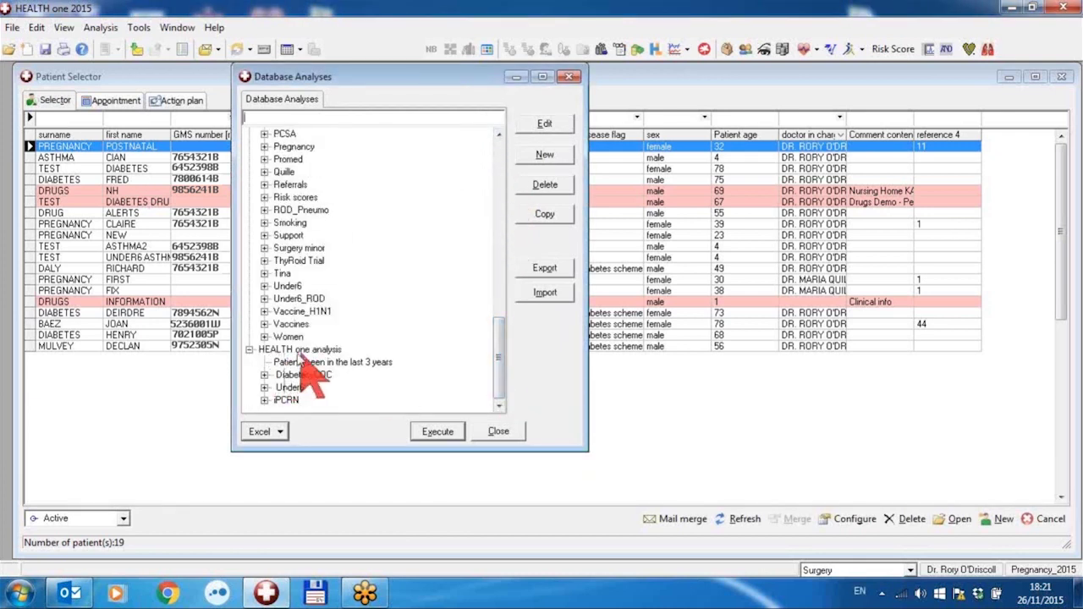
left_click(249, 355)
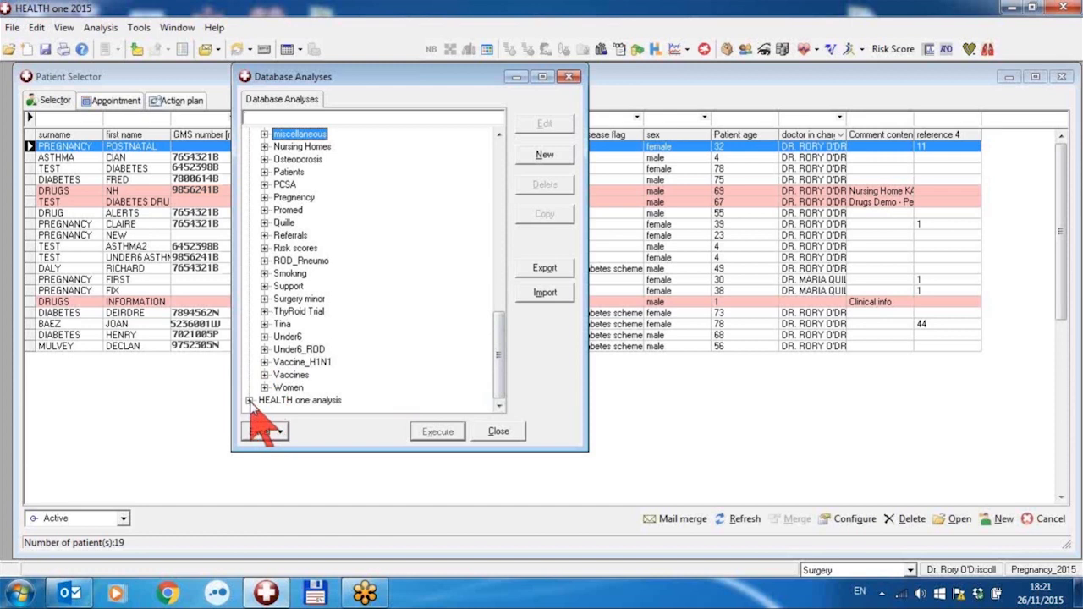
left_click(250, 401)
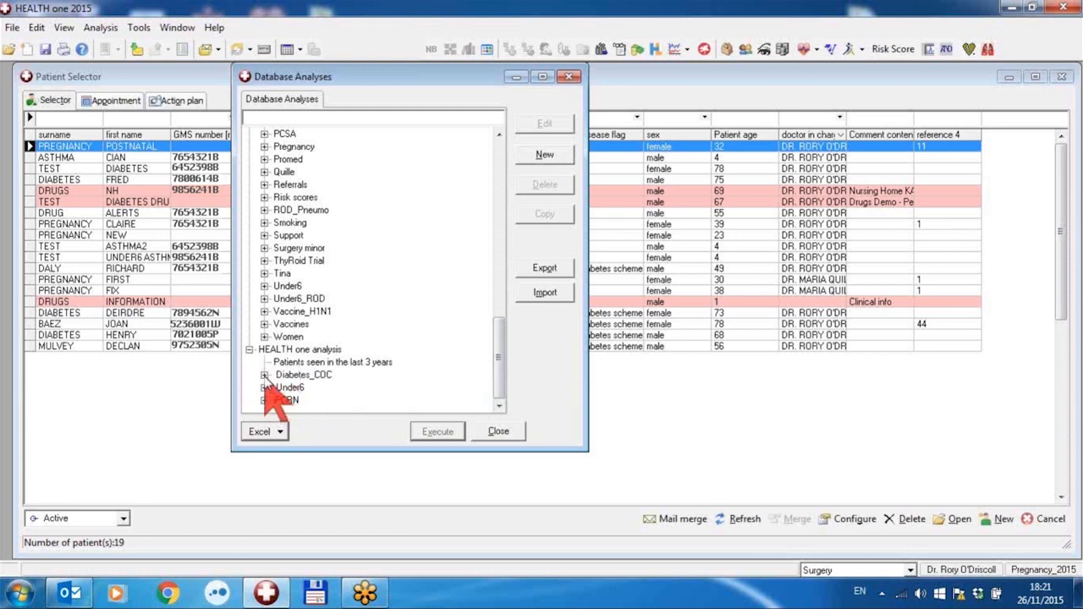
left_click(264, 374)
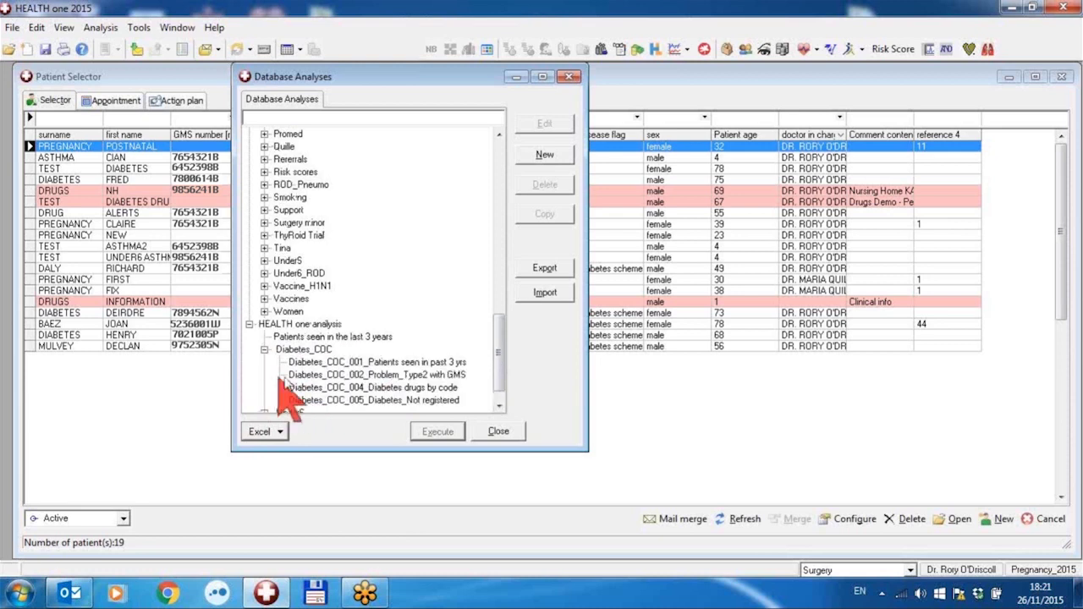
scroll(501, 355, "down", 1)
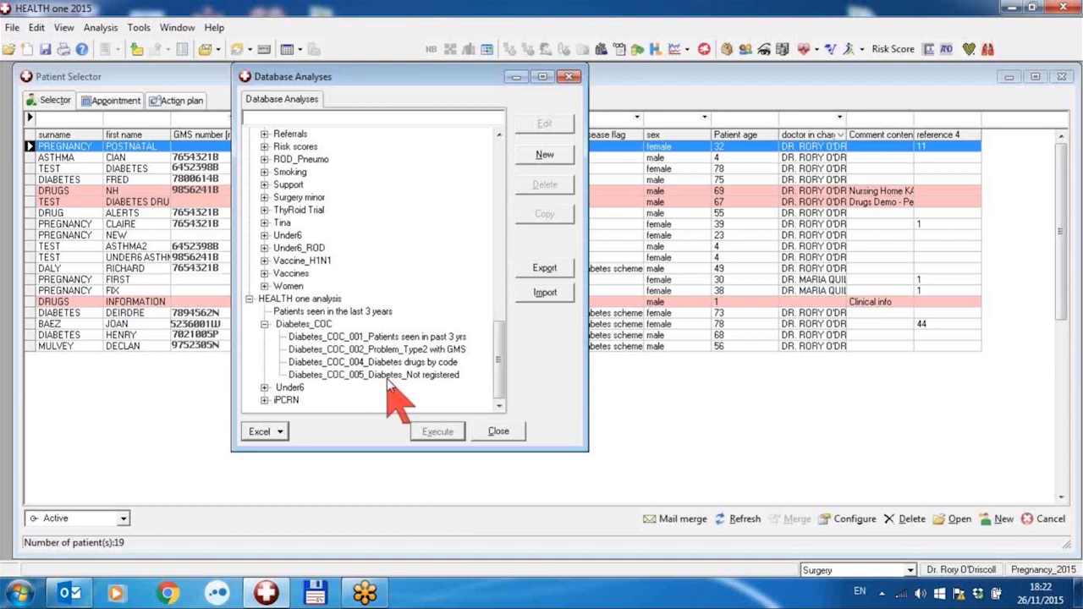
Step: Run the Diabetes_COC_002_Problem_Type2 with GMS analysis, check the patients it lists and close the result
left_click(404, 349)
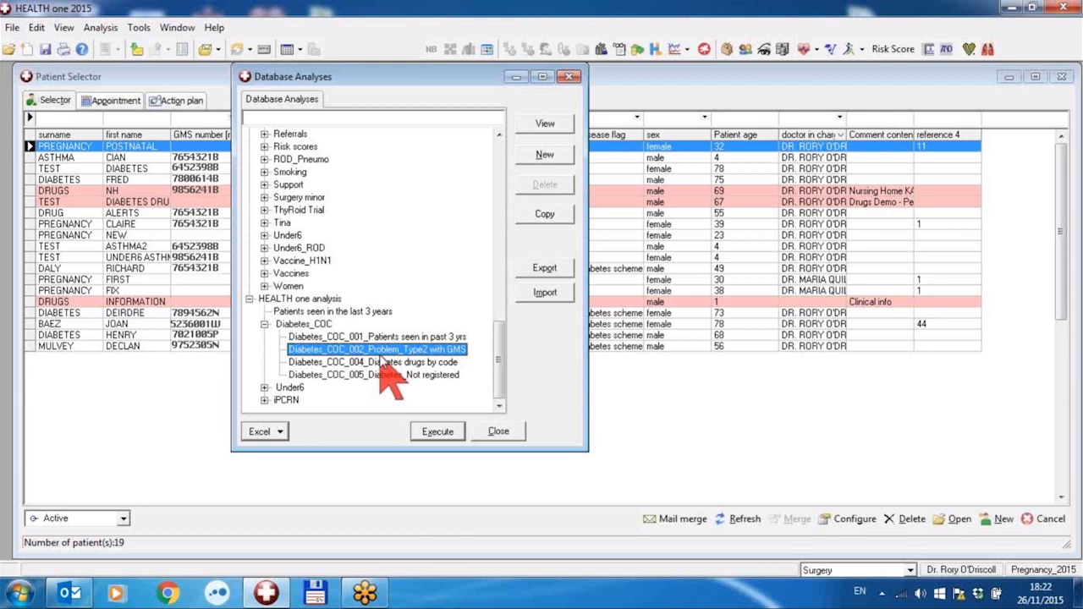
double_click(382, 351)
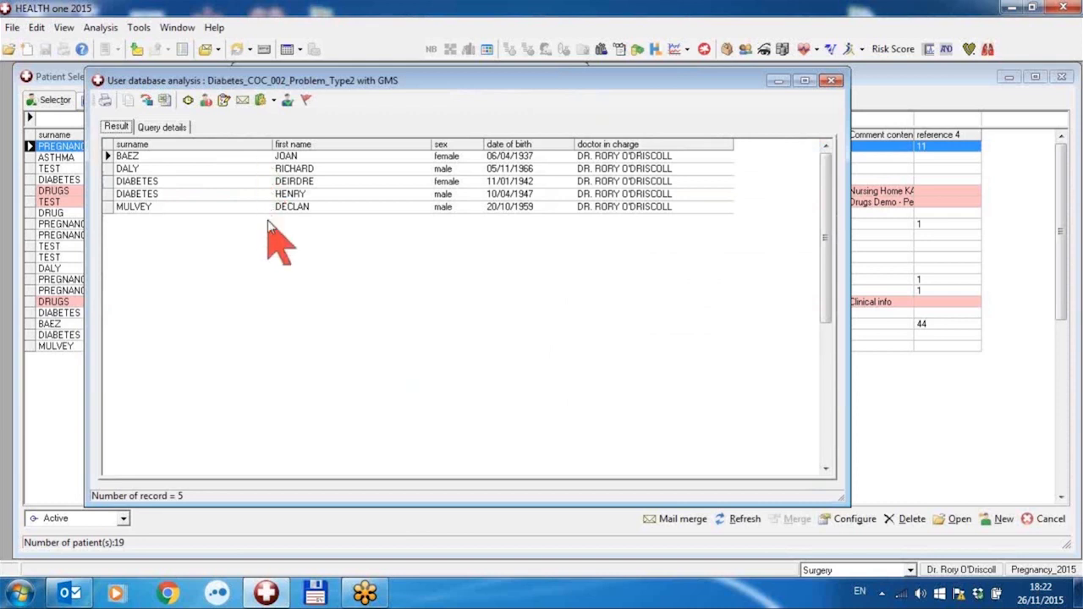
left_click(831, 79)
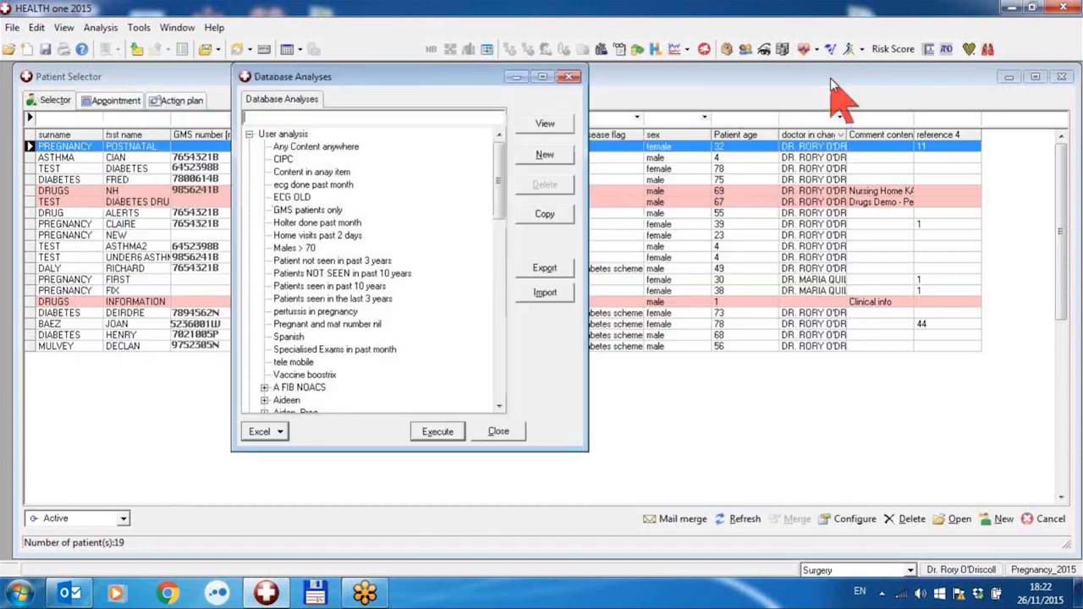
Step: View the criteria of Diabetes_COC_002_Problem_Type2 with GMS without changing them, and execute the analysis again to recheck its patient list
left_click_drag(499, 207, 468, 381)
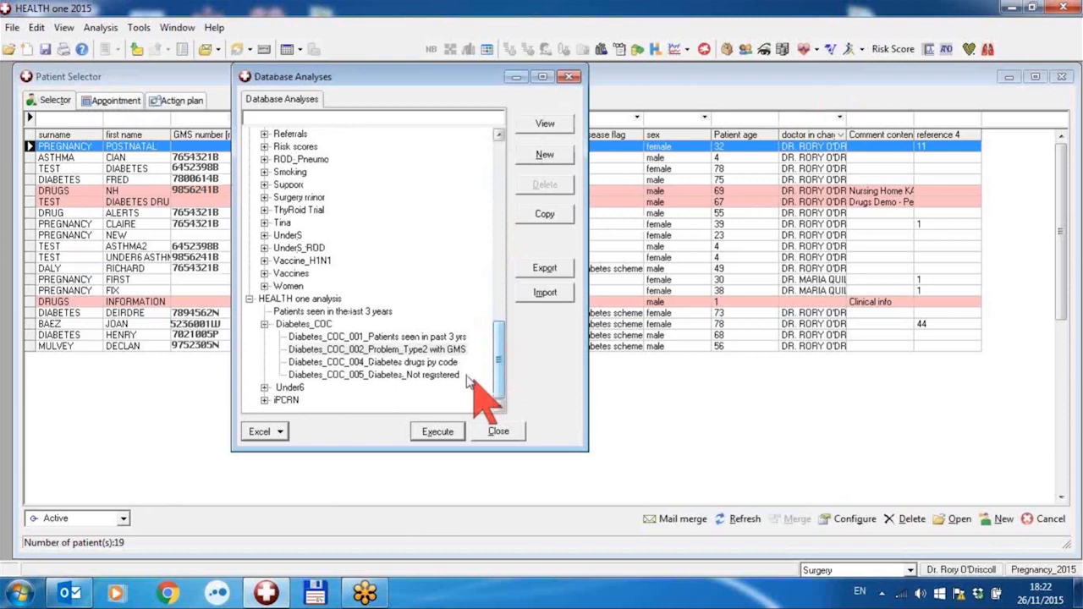
left_click(446, 349)
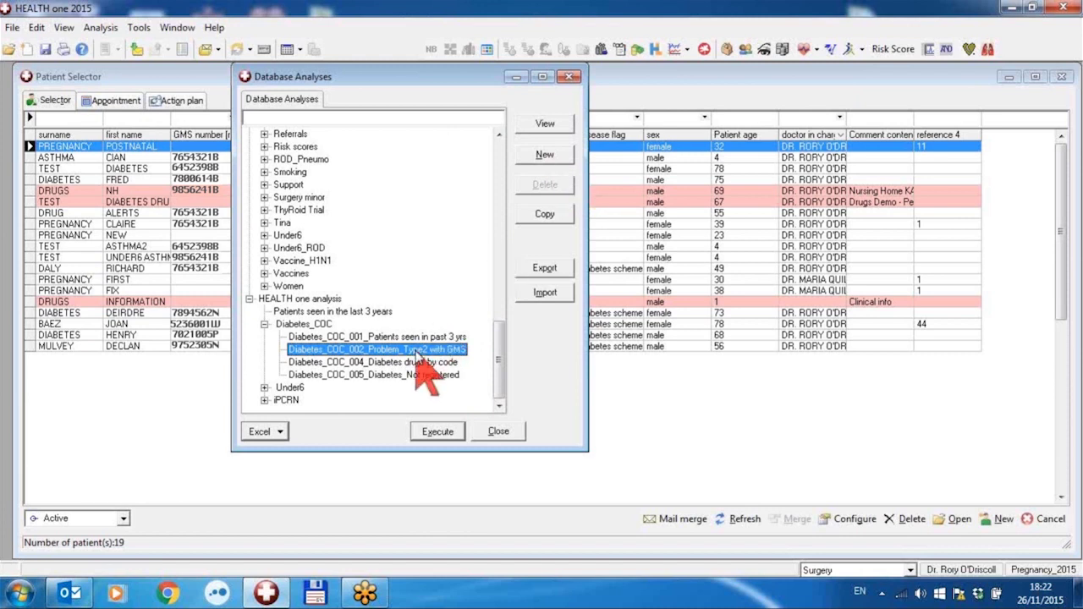
left_click(544, 125)
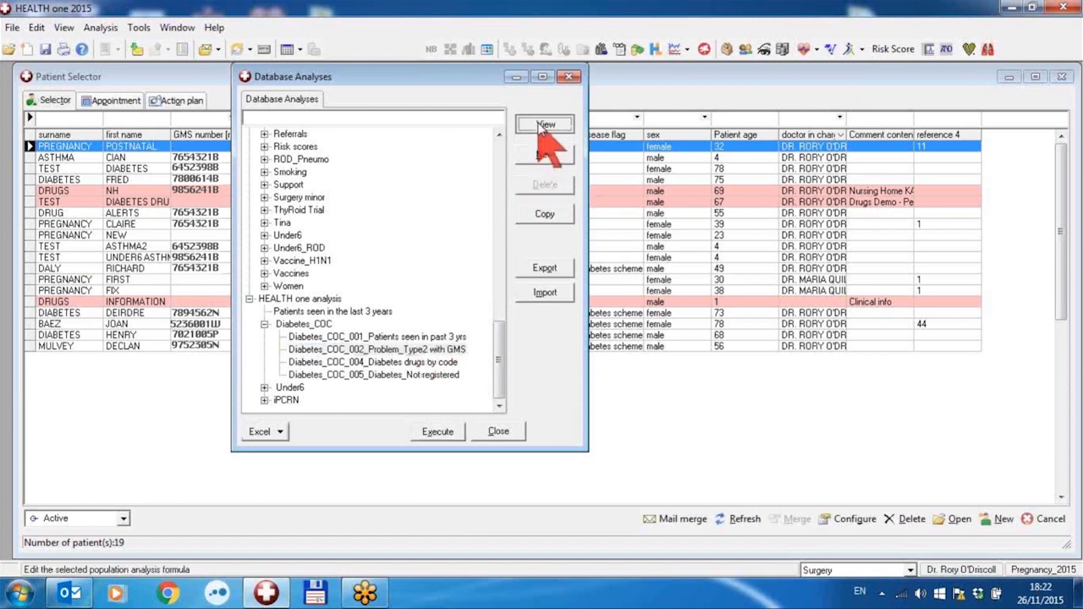
left_click_drag(543, 17, 533, 7)
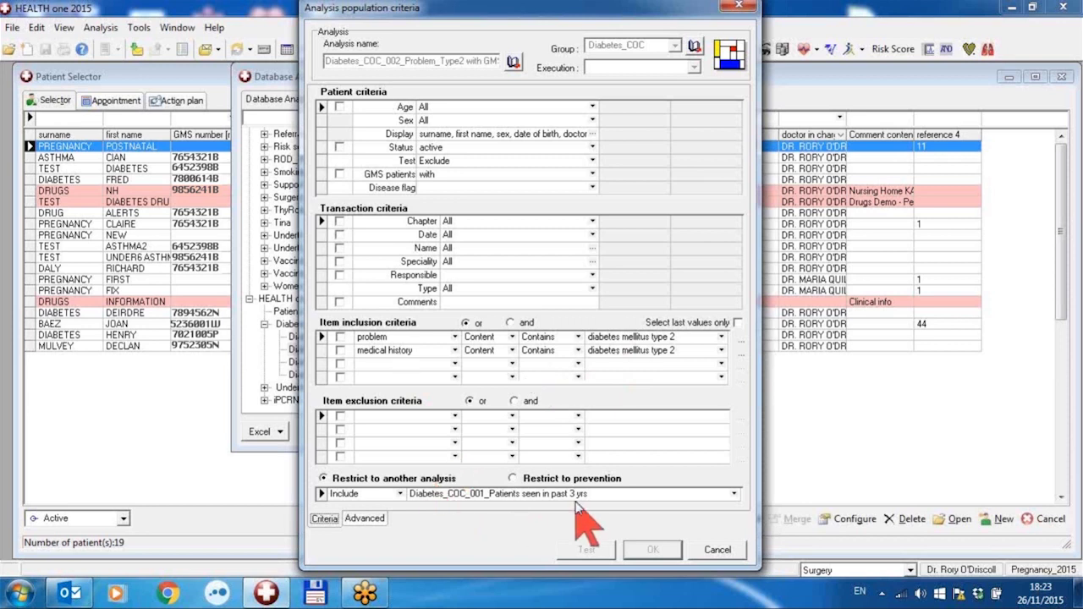
left_click(715, 549)
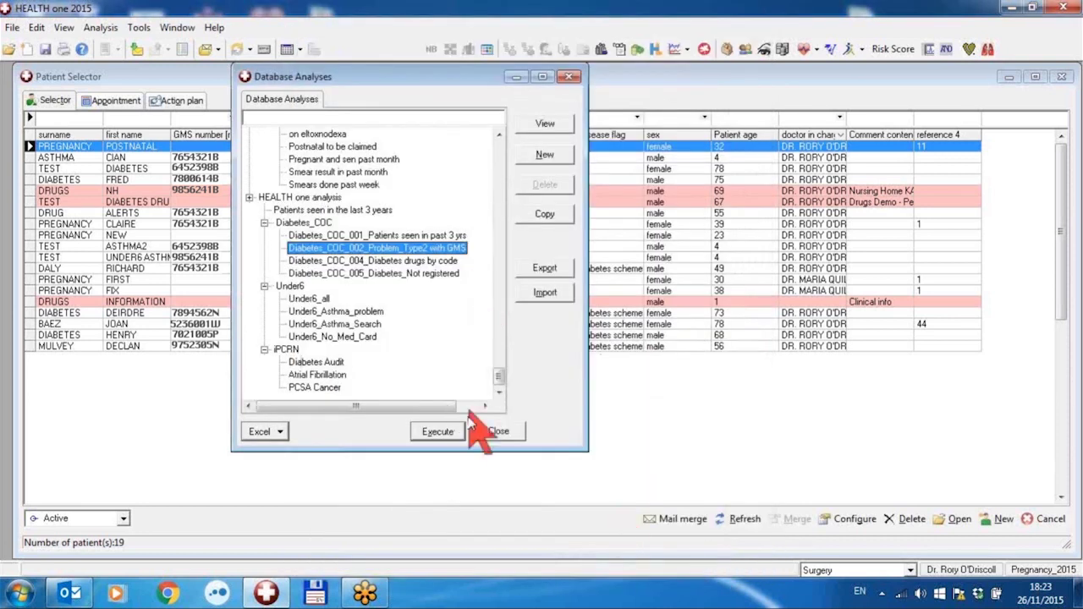
left_click(453, 433)
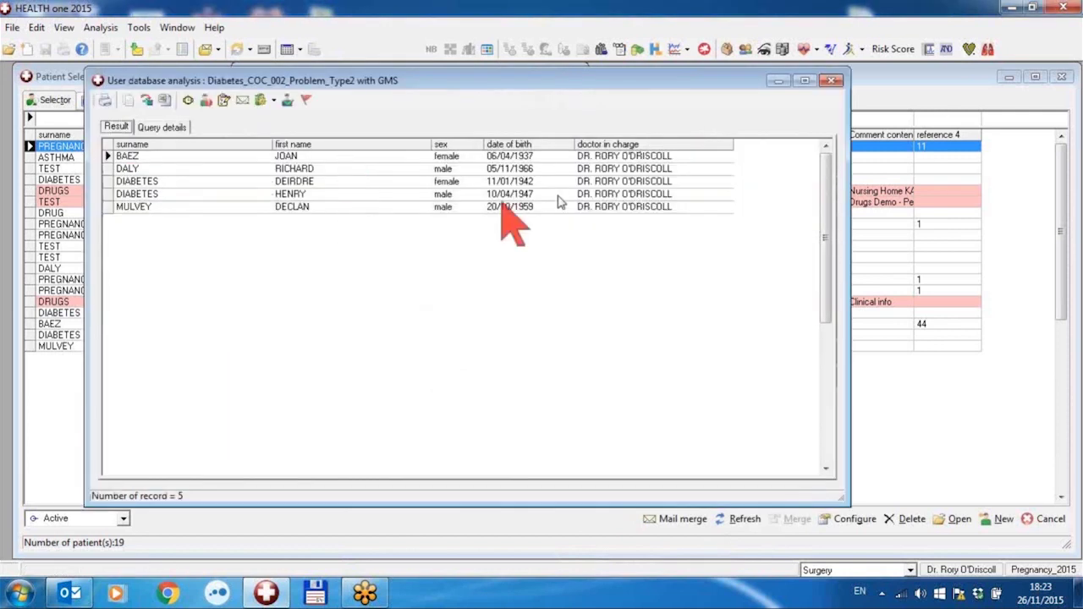
left_click(831, 81)
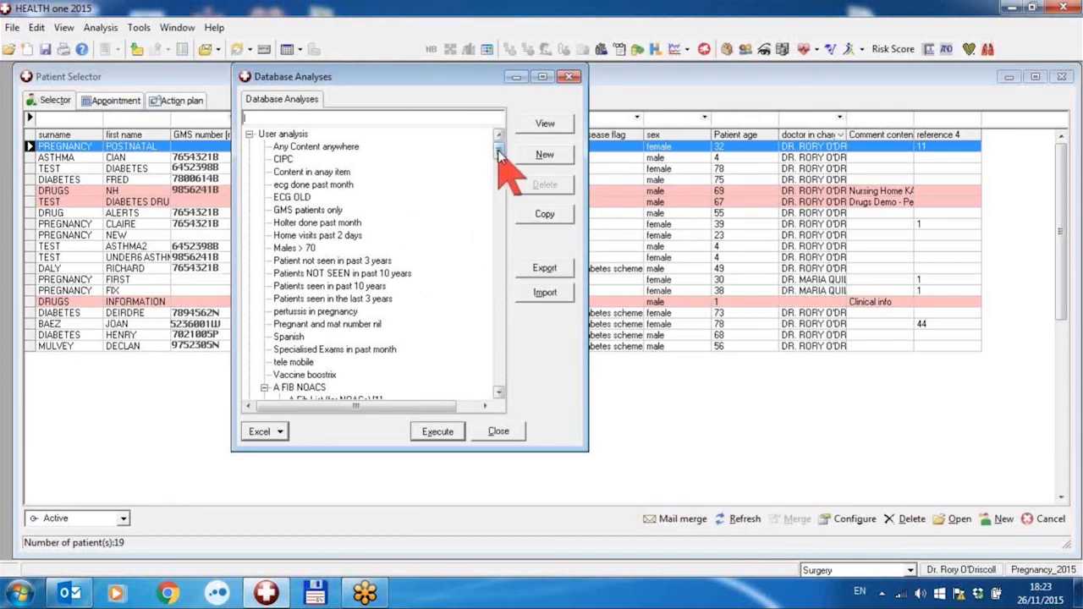
Step: Run the Diabetes_COC_004_Diabetes drugs by code analysis, check the patients it lists and close the result
left_click_drag(500, 150, 496, 392)
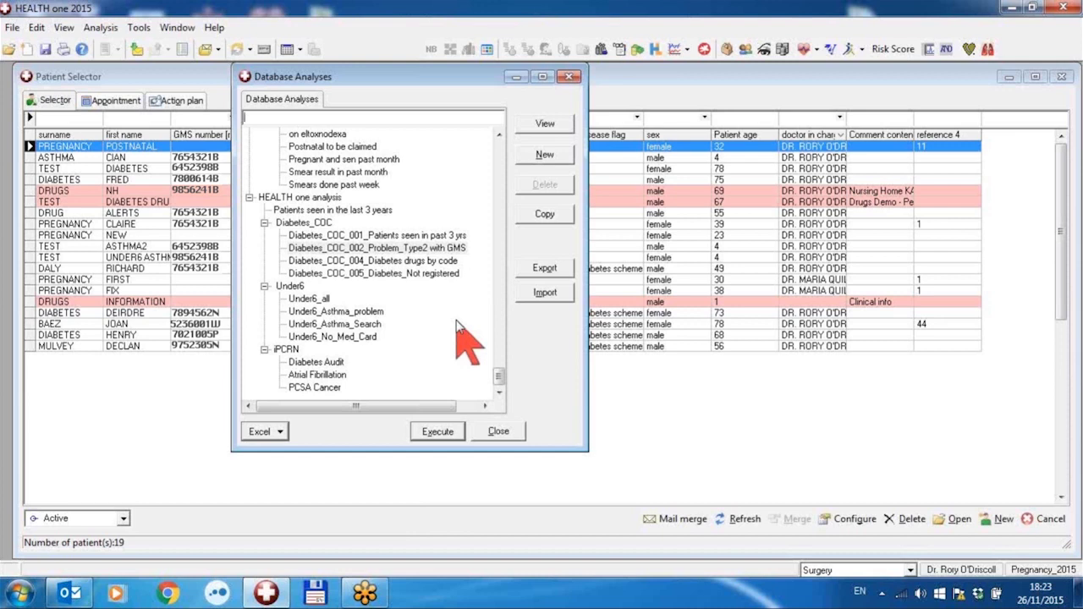
left_click(400, 263)
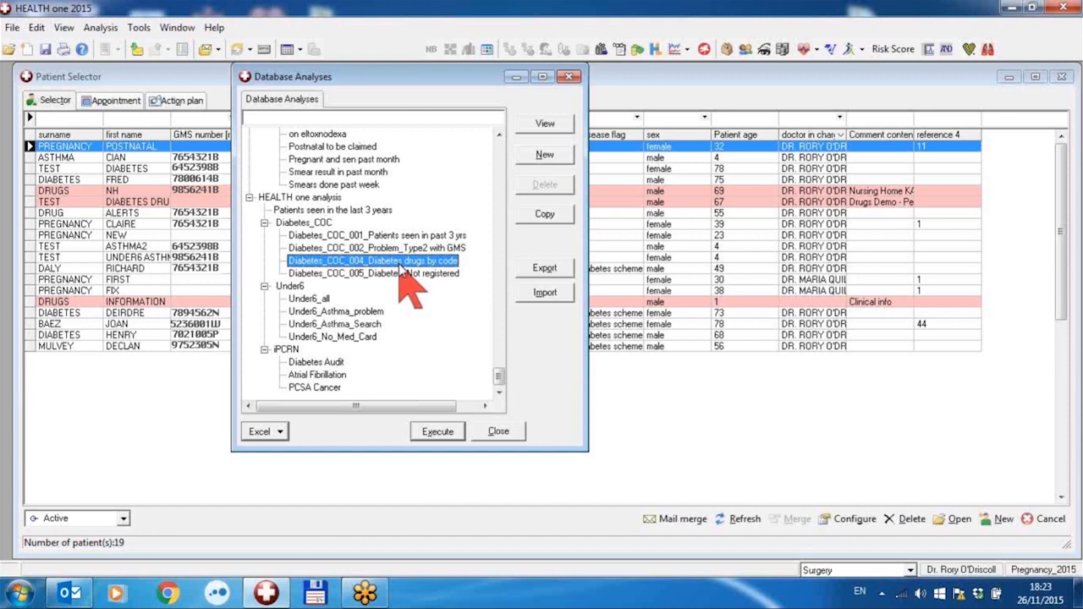
double_click(398, 263)
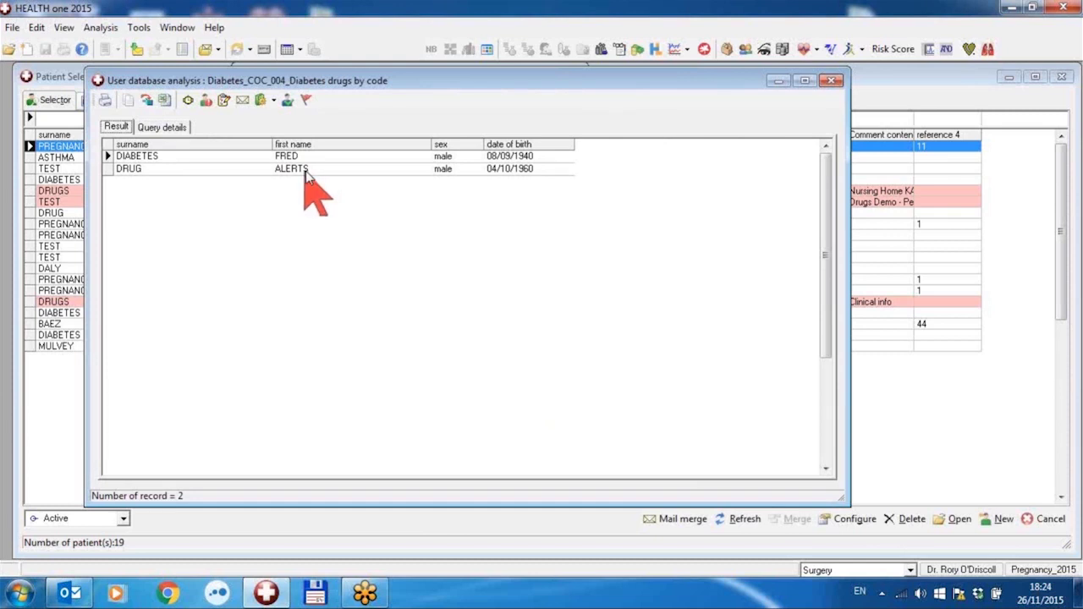
left_click(830, 82)
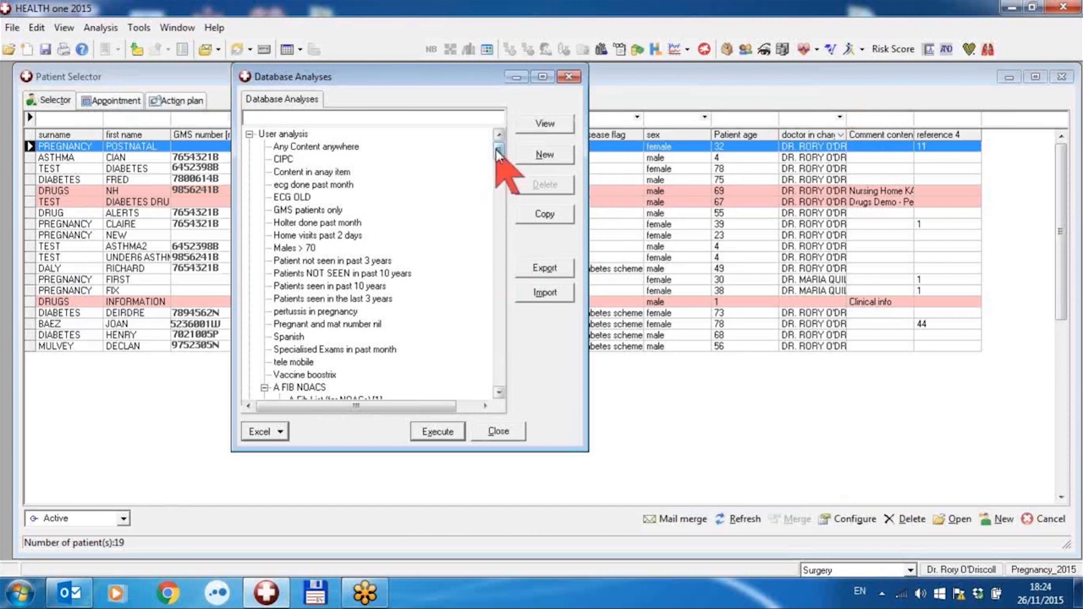
Step: View the inclusion, exclusion and restriction criteria of Diabetes_COC_004_Diabetes drugs by code, leaving them unchanged
left_click_drag(495, 149, 499, 374)
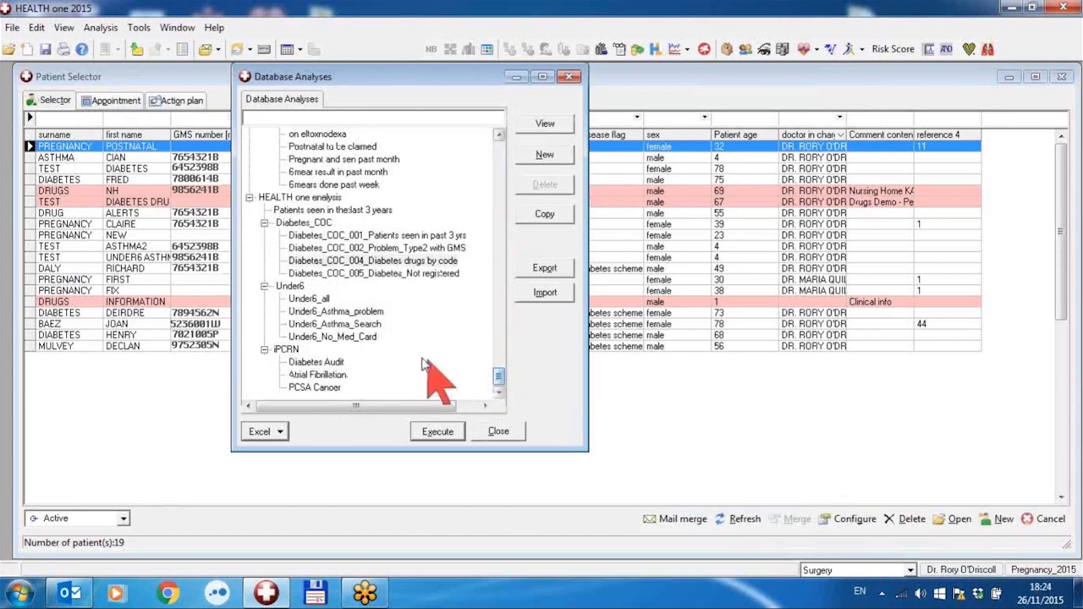
left_click(378, 262)
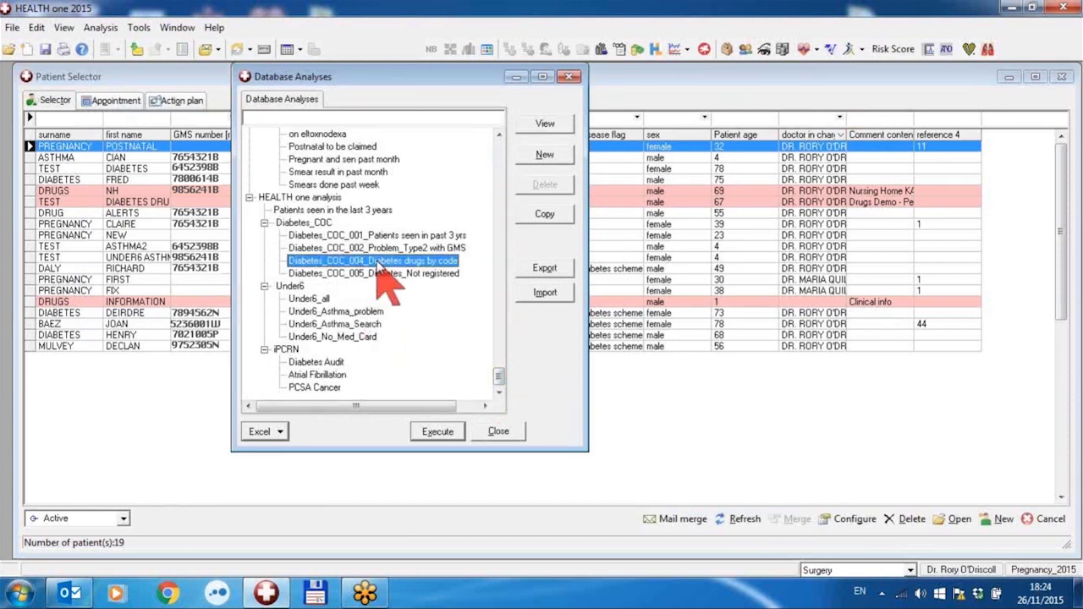
left_click(550, 129)
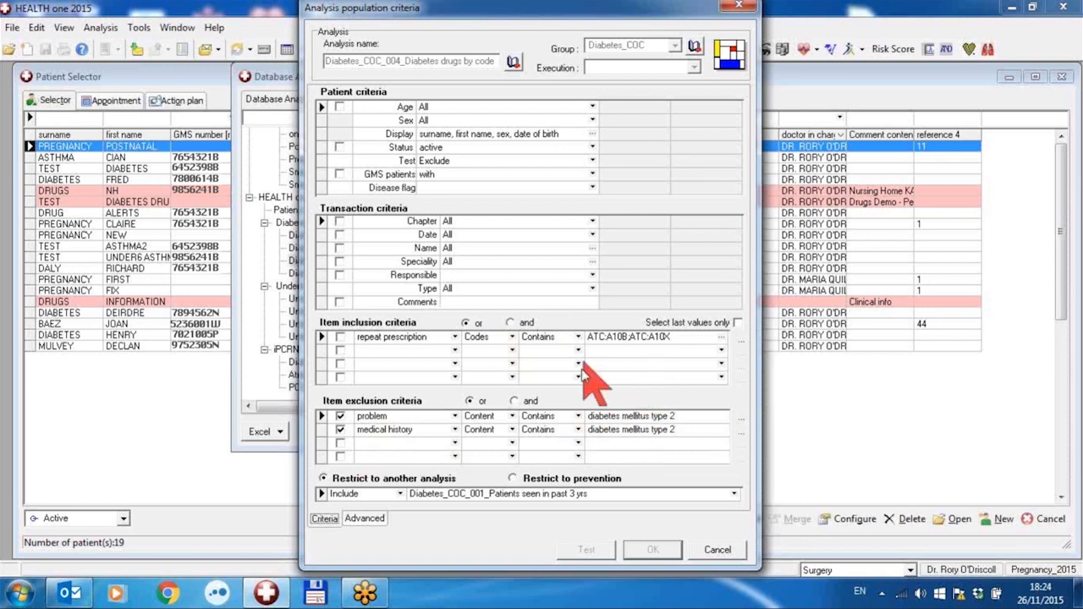
left_click(719, 551)
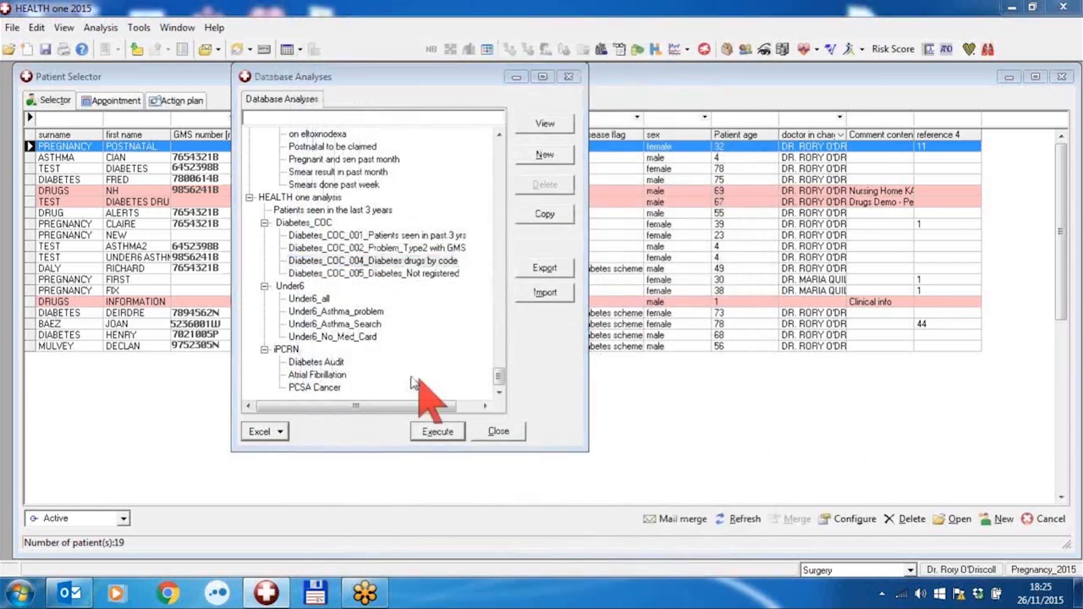
Step: Start a copy of Diabetes_COC_004_Diabetes drugs by code and open the ATC code selector for its repeat prescription inclusion criterion
left_click(404, 262)
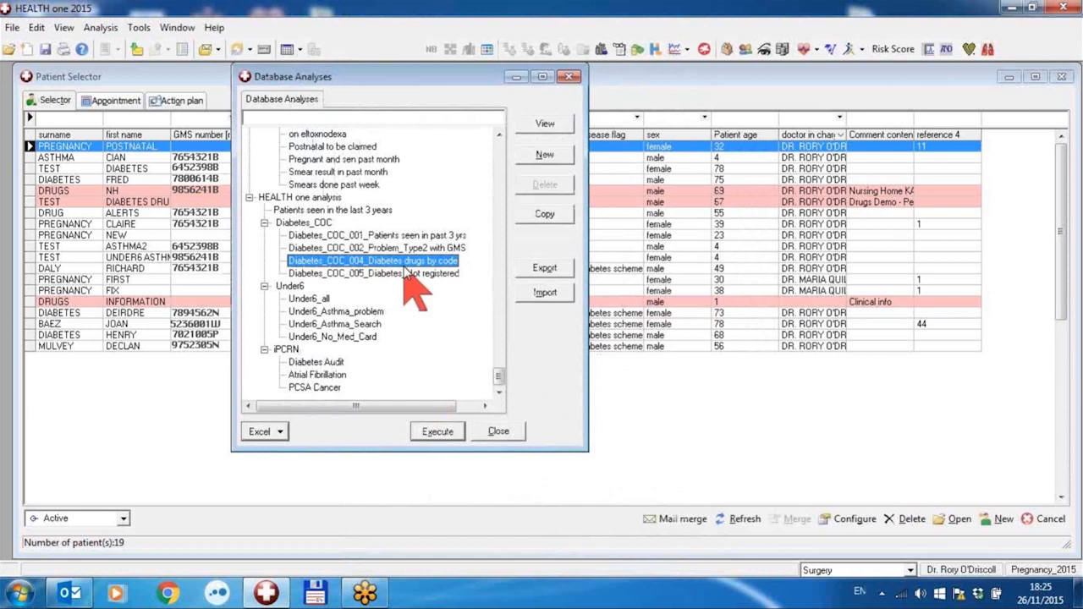
left_click(548, 218)
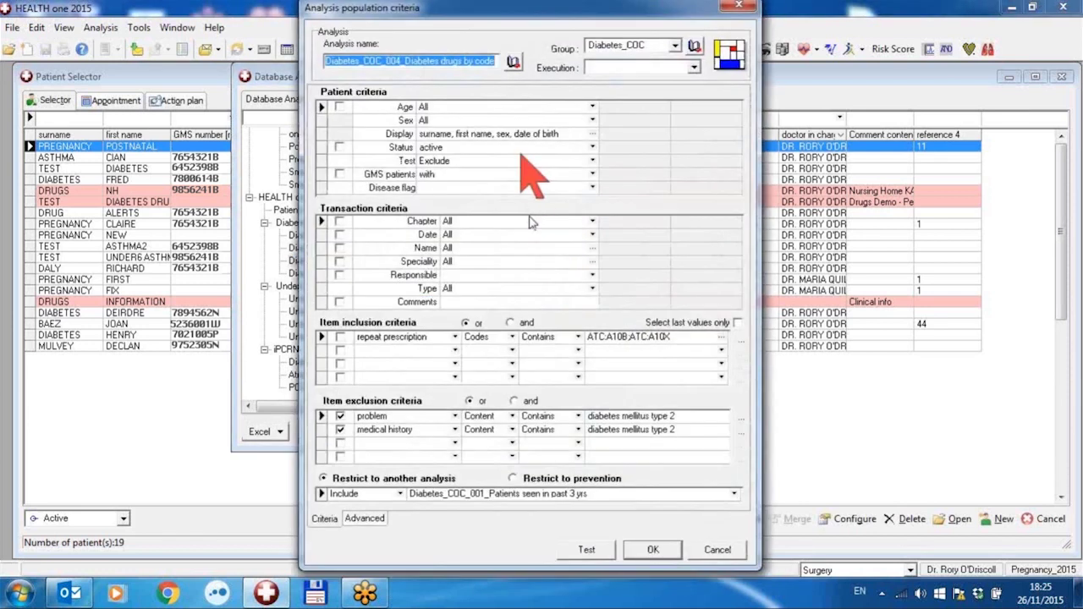
left_click(704, 338)
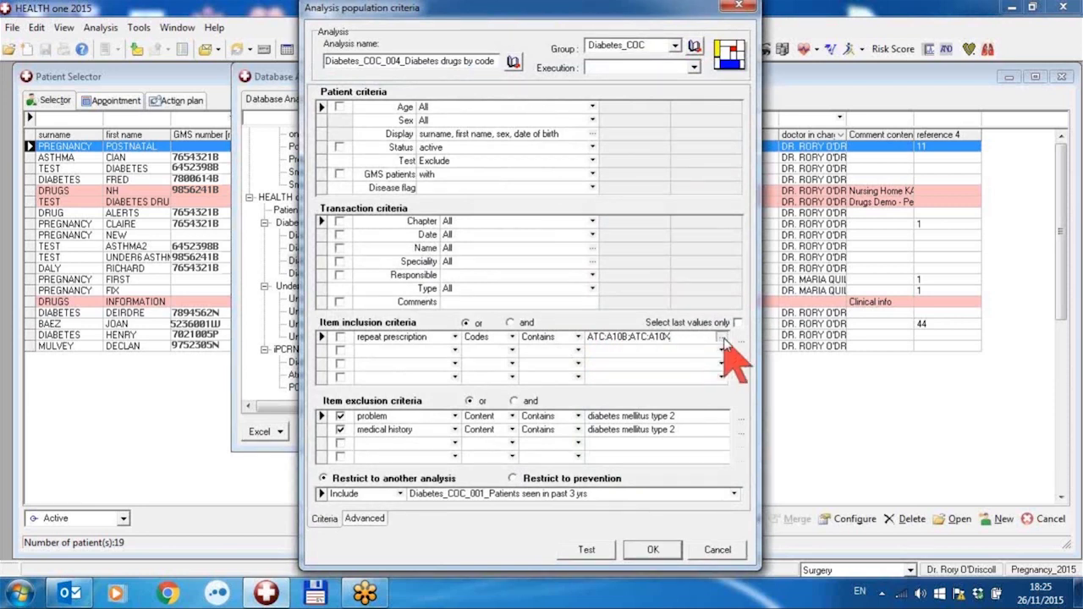
left_click(479, 340)
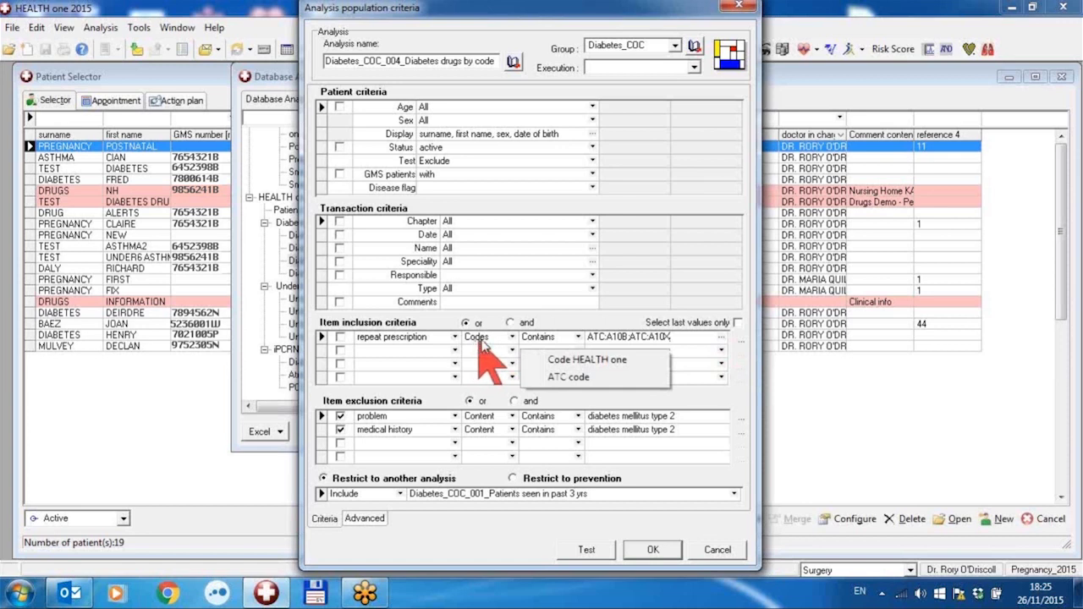
left_click(722, 339)
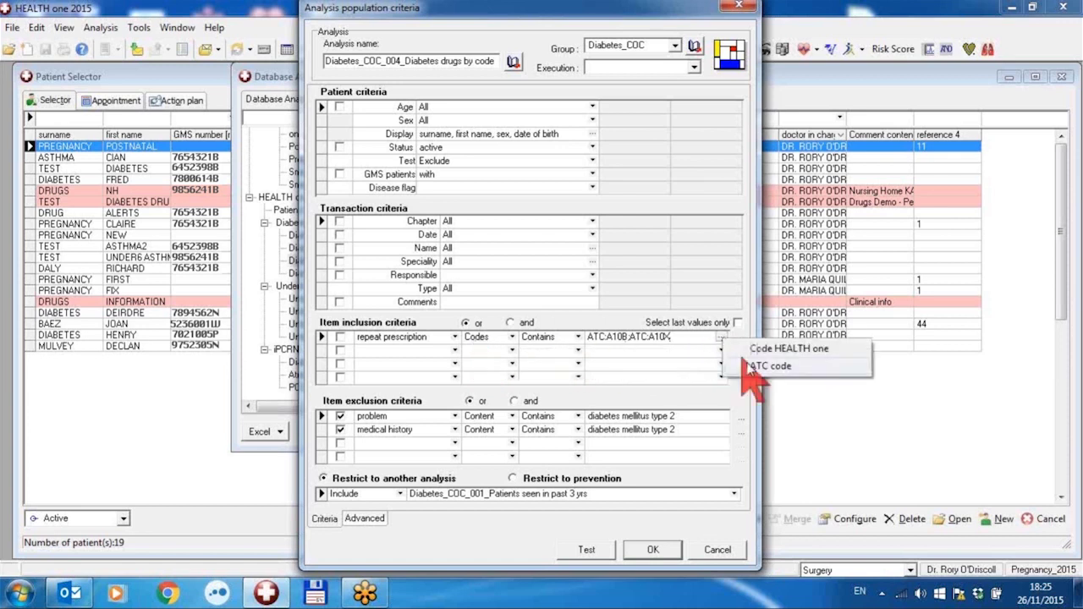
left_click(744, 366)
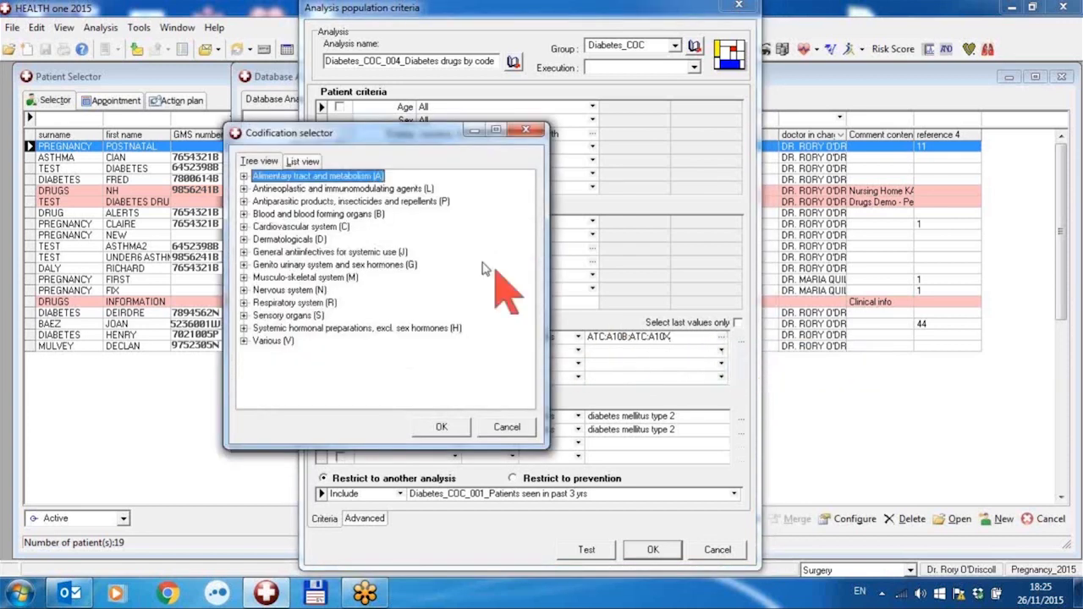
Step: Expand Alimentary tract and metabolism (A) and its Drugs used in diabetes (A10) group in the ATC code tree
left_click(244, 176)
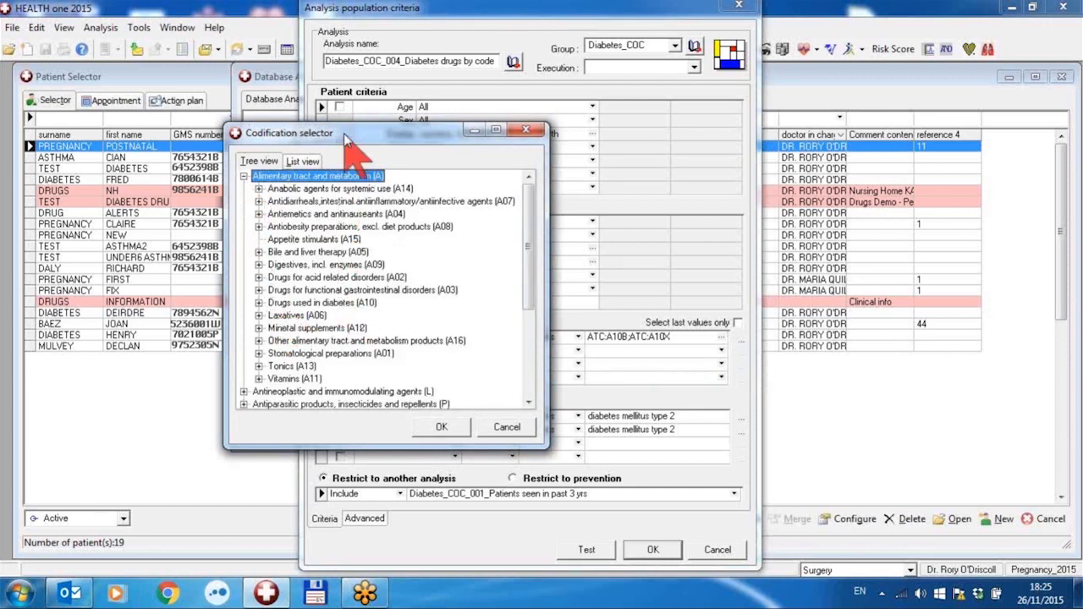
left_click_drag(343, 133, 464, 138)
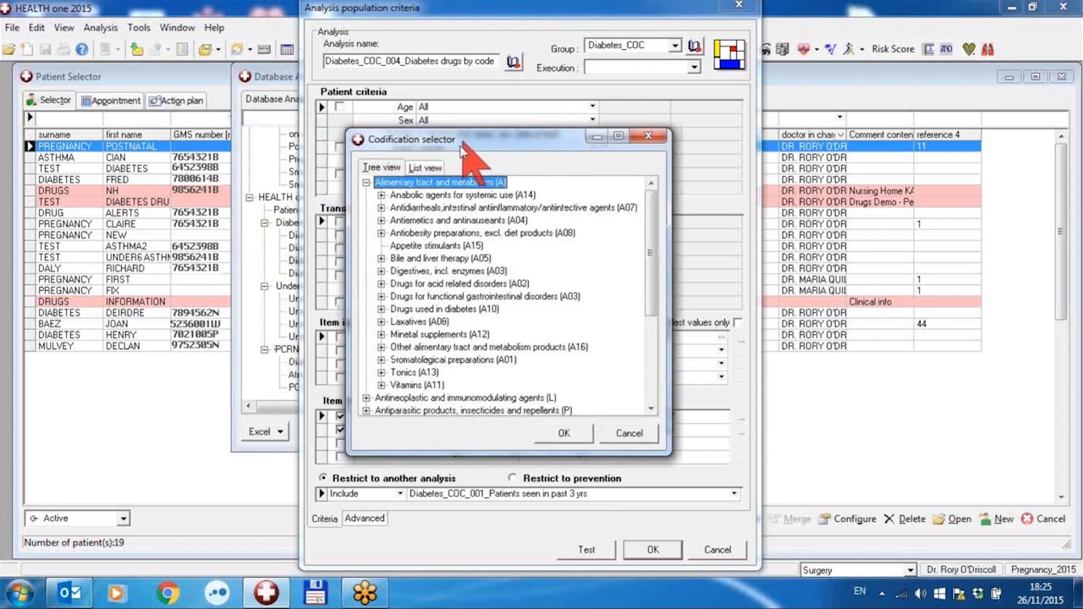
left_click(380, 308)
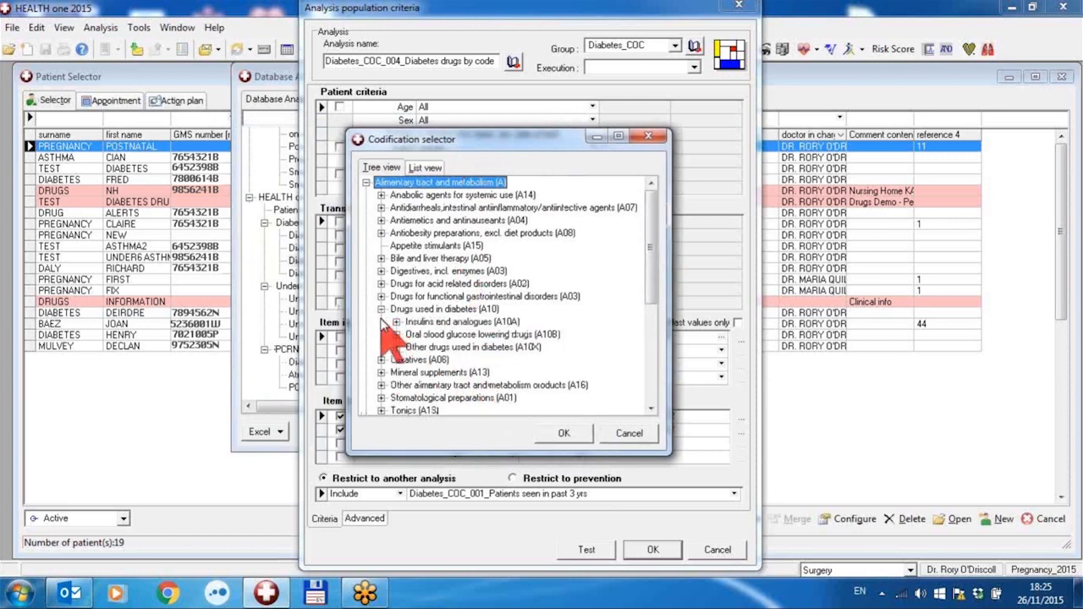
Step: Look at the A10B and A10X subgroups of Drugs used in diabetes and close the code selector without picking a code
left_click(429, 336)
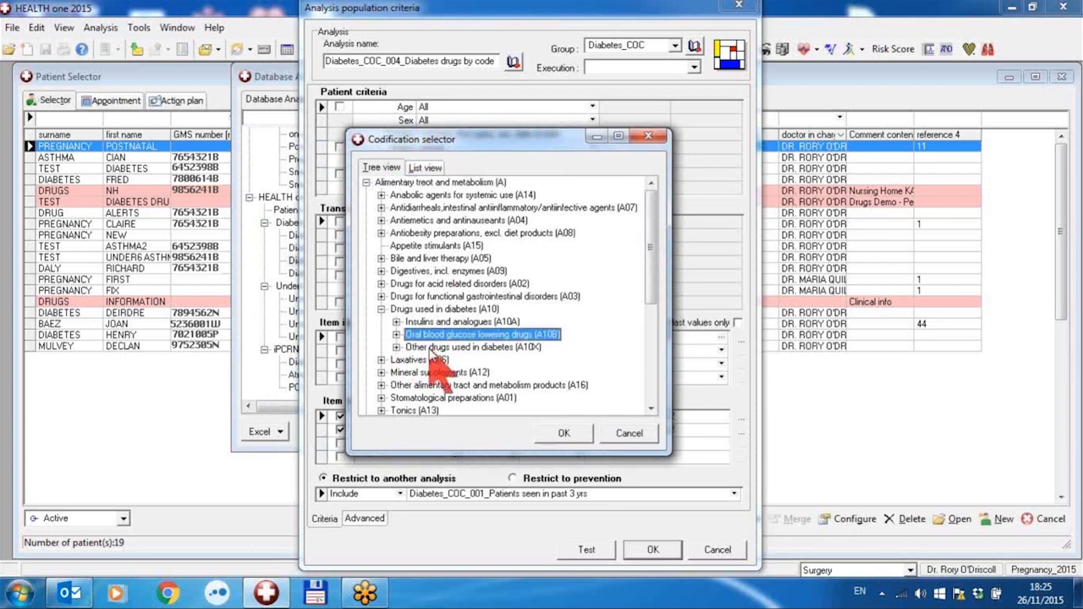
left_click(432, 348)
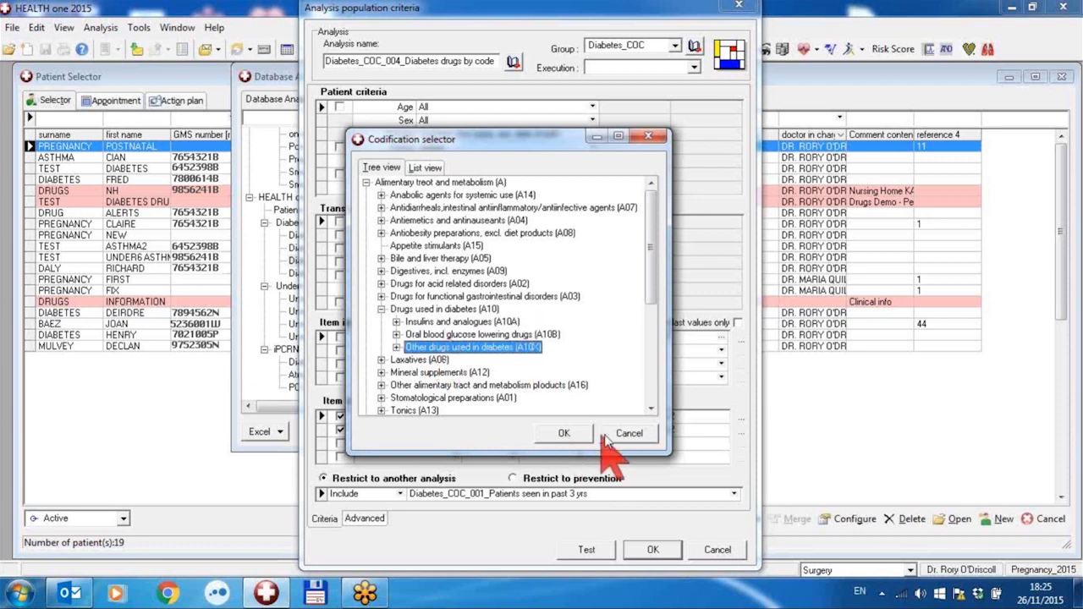
left_click(630, 434)
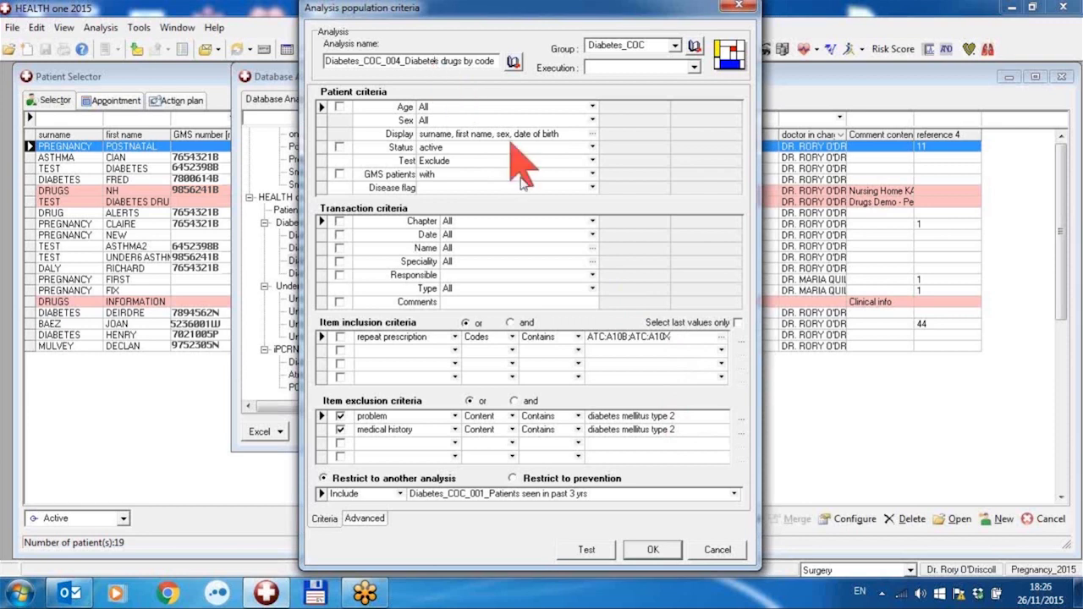
left_click(718, 550)
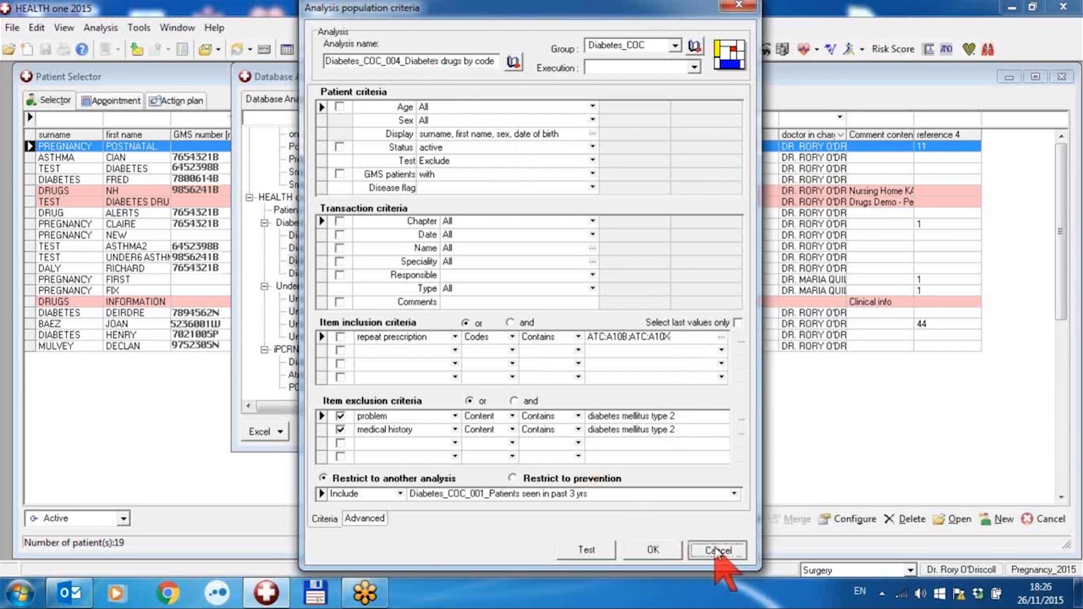
Step: Append HIUG to the copied analysis's name, Diabetes_COC_004_Diabetes drugs by code, and save the copy
left_click(498, 61)
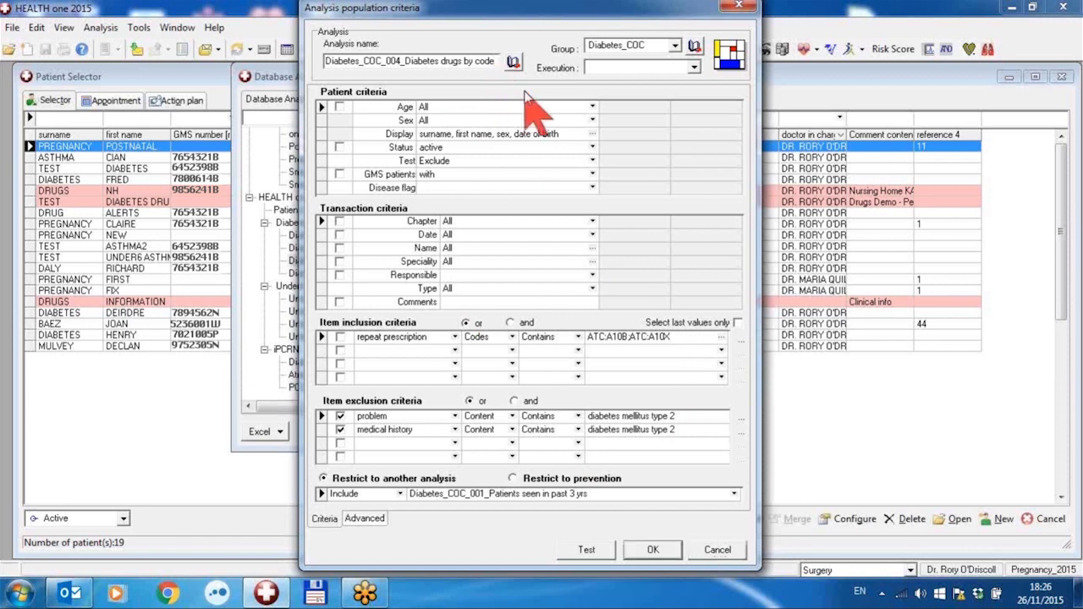
type("HIUG")
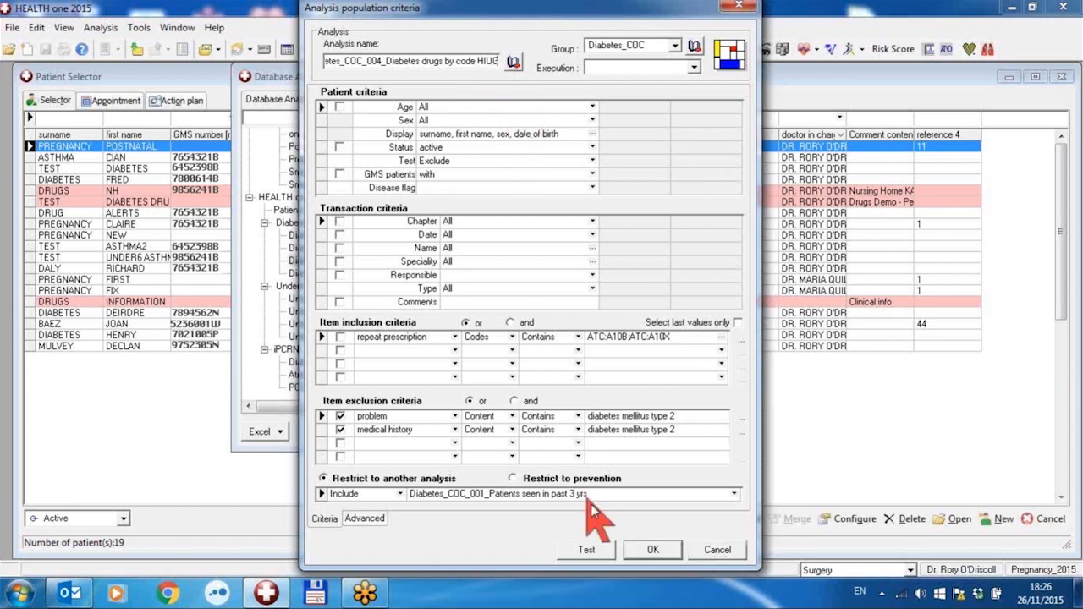
left_click(651, 550)
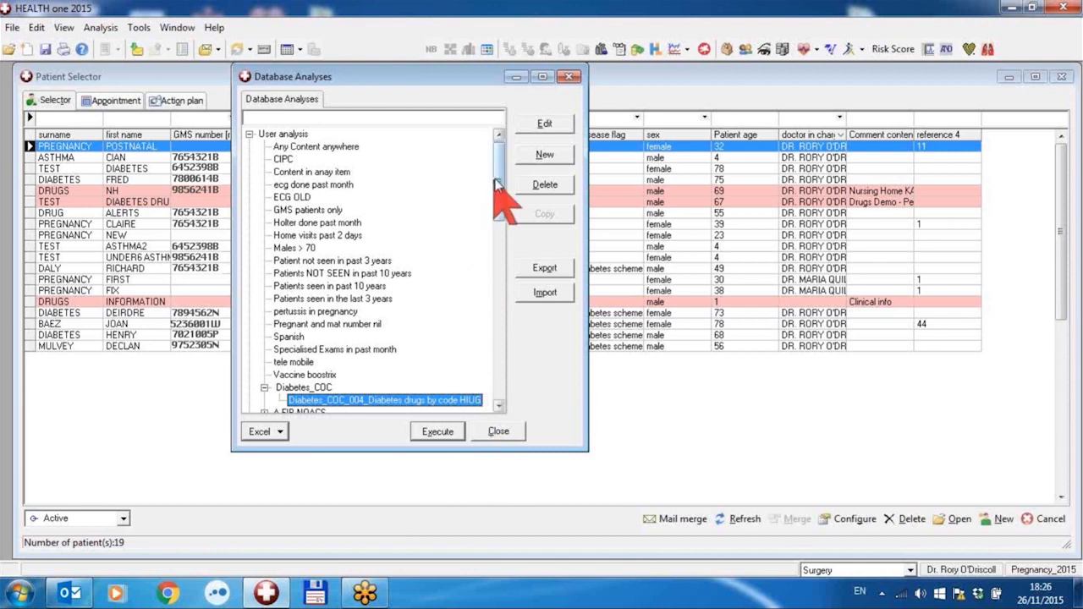
Step: Run Diabetes_COC_004_Diabetes drugs by code HIUG from the user analyses, check the patients it lists and close the result
left_click_drag(498, 203, 499, 362)
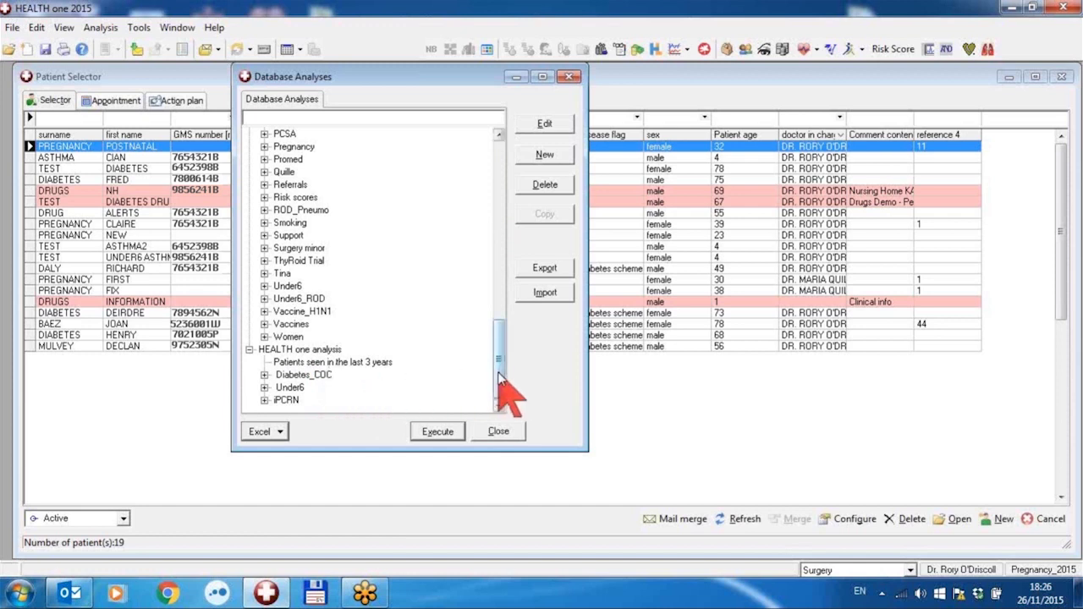
left_click_drag(499, 376, 499, 212)
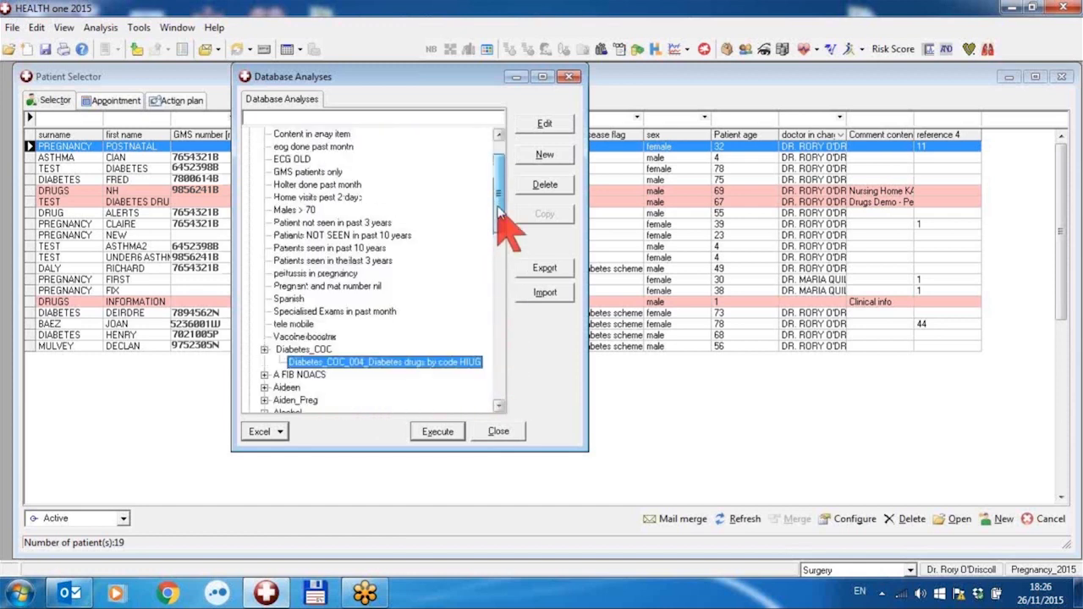
double_click(347, 363)
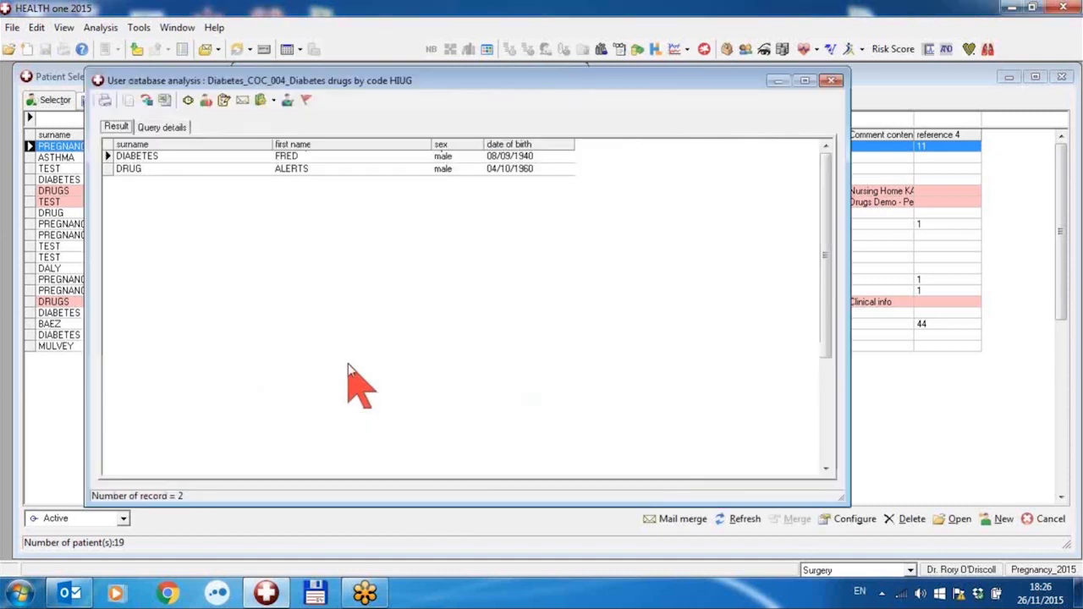
left_click(832, 81)
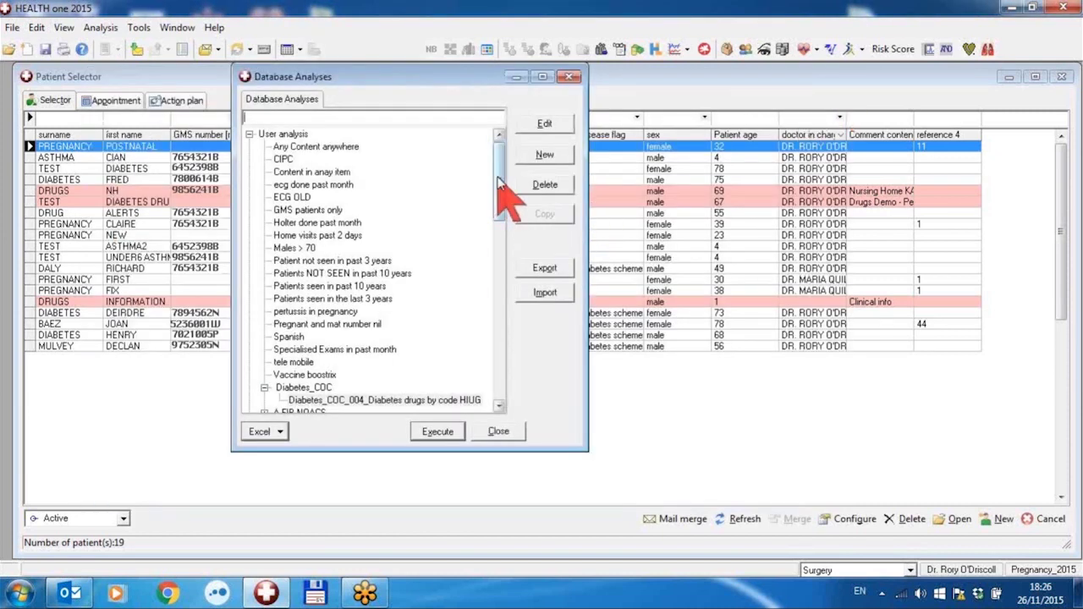
Step: Expand the Diabetes_COC group under HEALTH one analysis and run Diabetes_COC_002_Problem_Type2 with GMS
left_click_drag(500, 186, 499, 394)
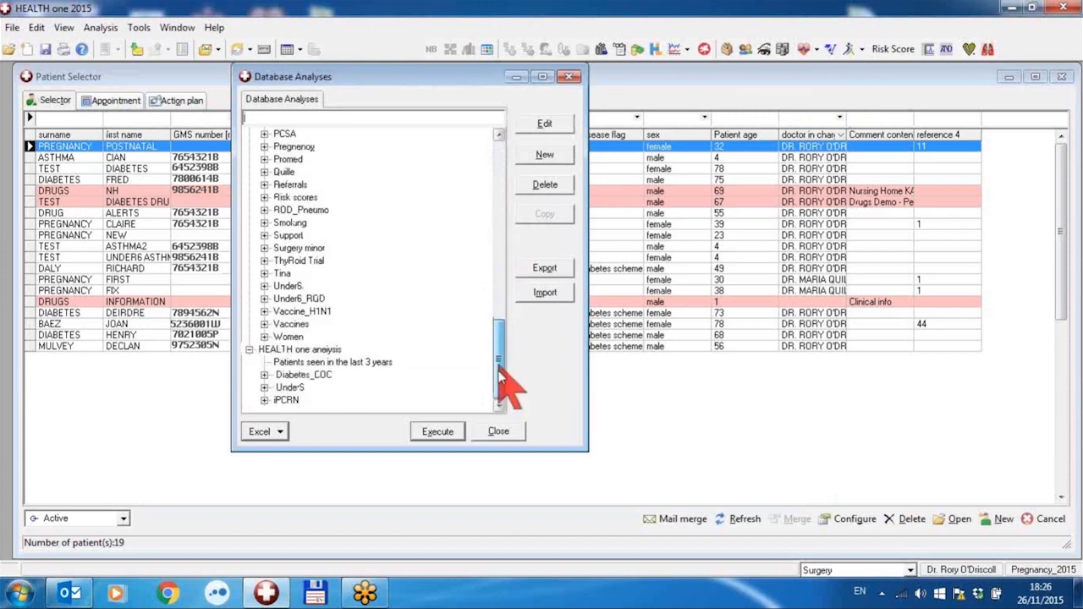
left_click(290, 377)
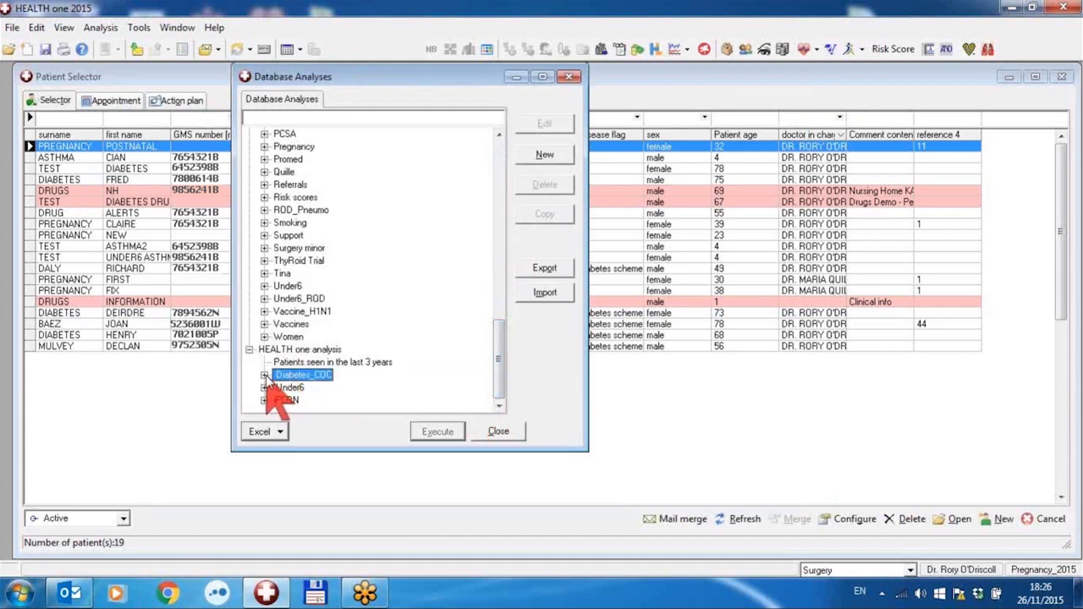
left_click(265, 375)
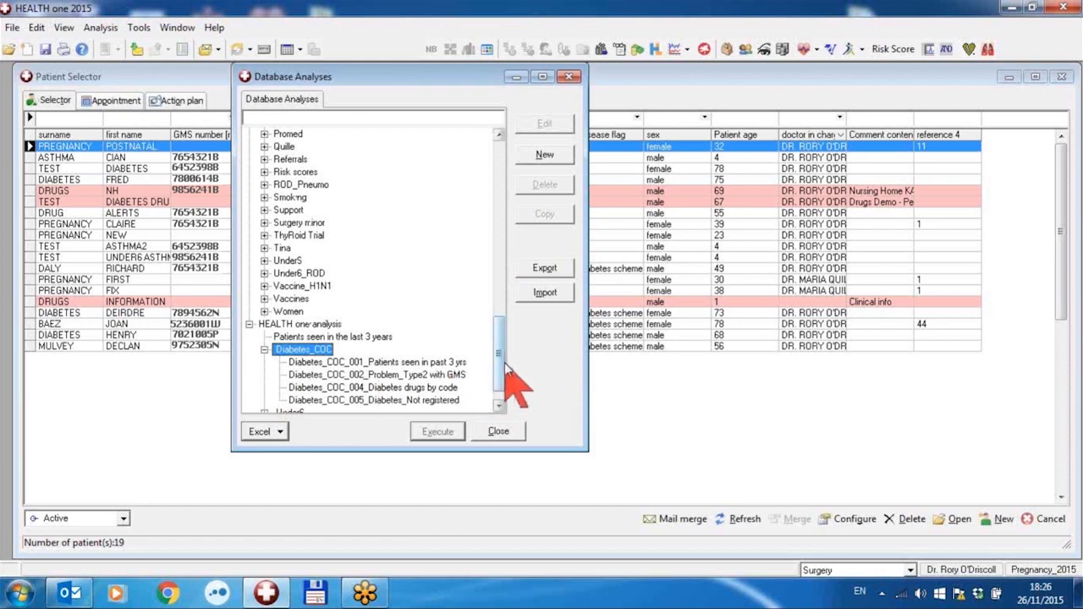
scroll(499, 364, "down", 2)
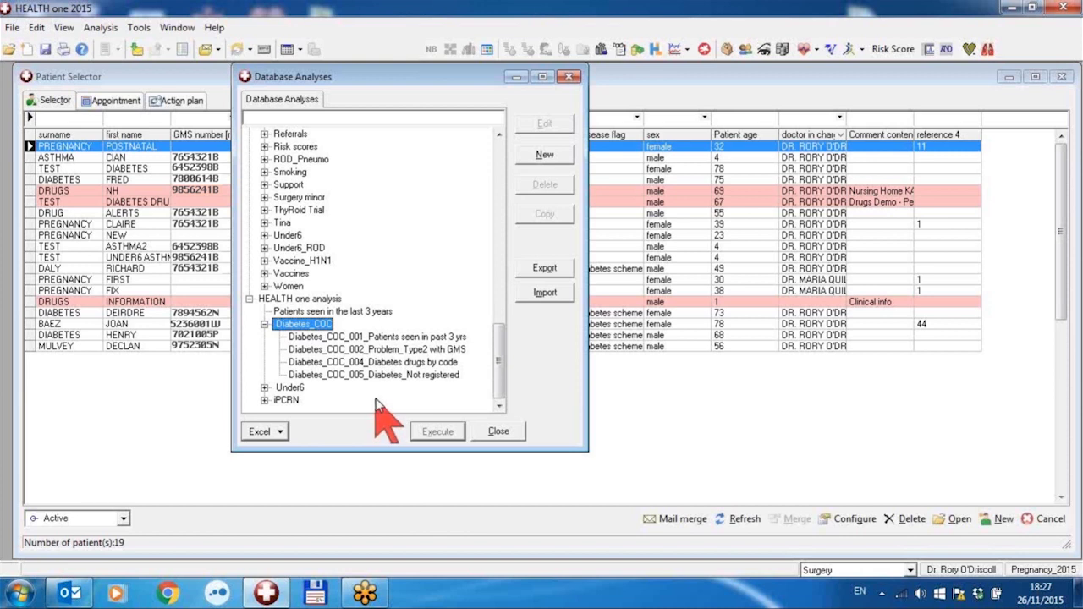
double_click(391, 355)
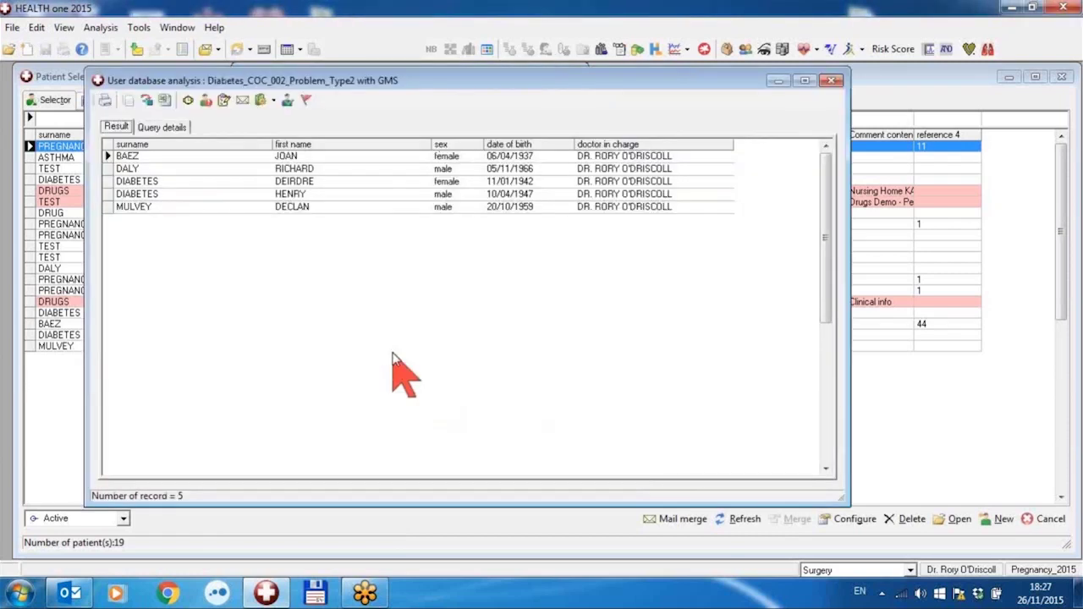
Step: Open the first listed patient's Diabetes cycle of care registration, try replacing the last two digits of a date with 88, and cancel
left_click(215, 157)
right_click(215, 157)
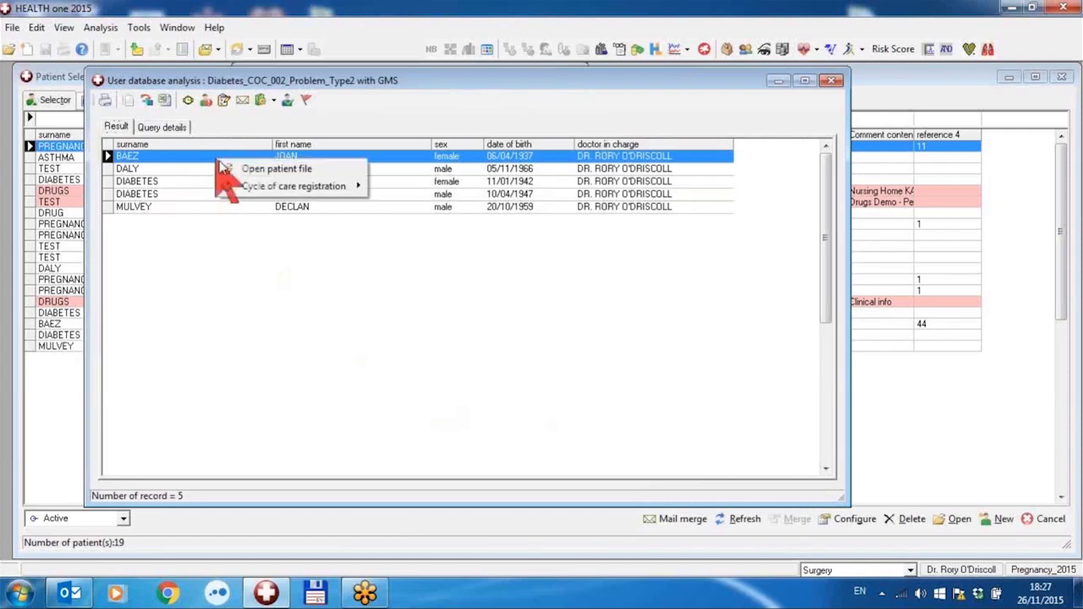
mouse_move(260, 193)
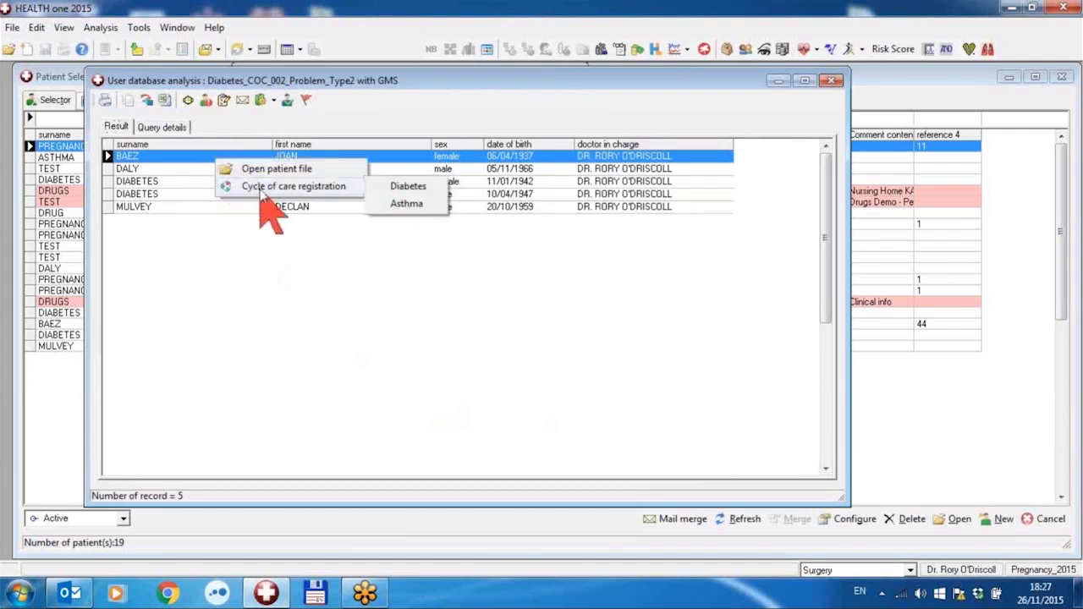
left_click(402, 187)
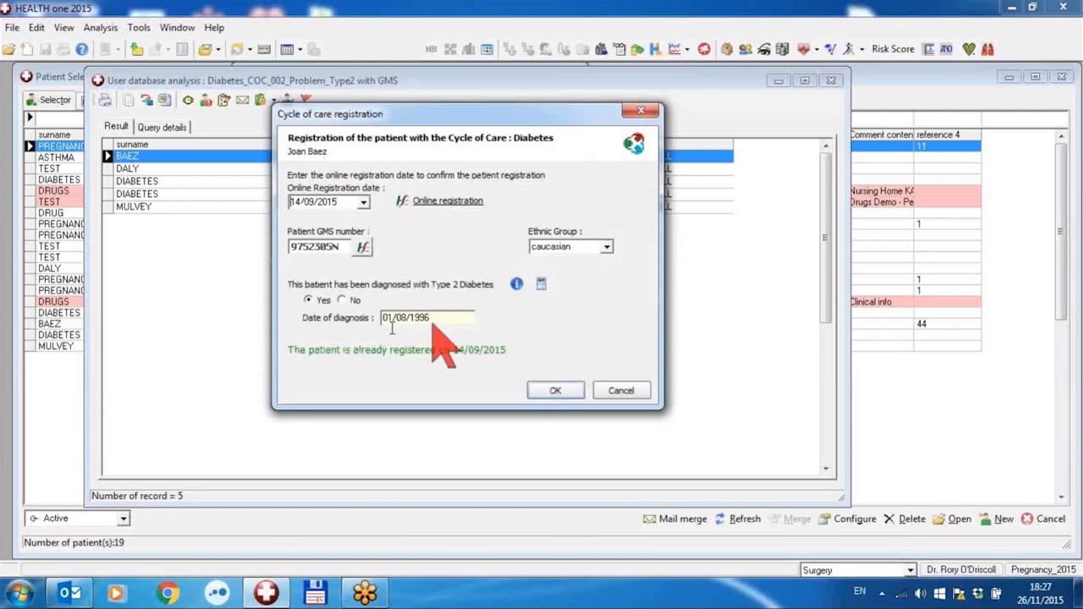
key("BackSpace")
key("BackSpace")
type("88")
left_click(630, 395)
Step: Check the third listed patient's Diabetes cycle of care registration, leave it unchanged and close the analysis result
key("Down")
key("Down")
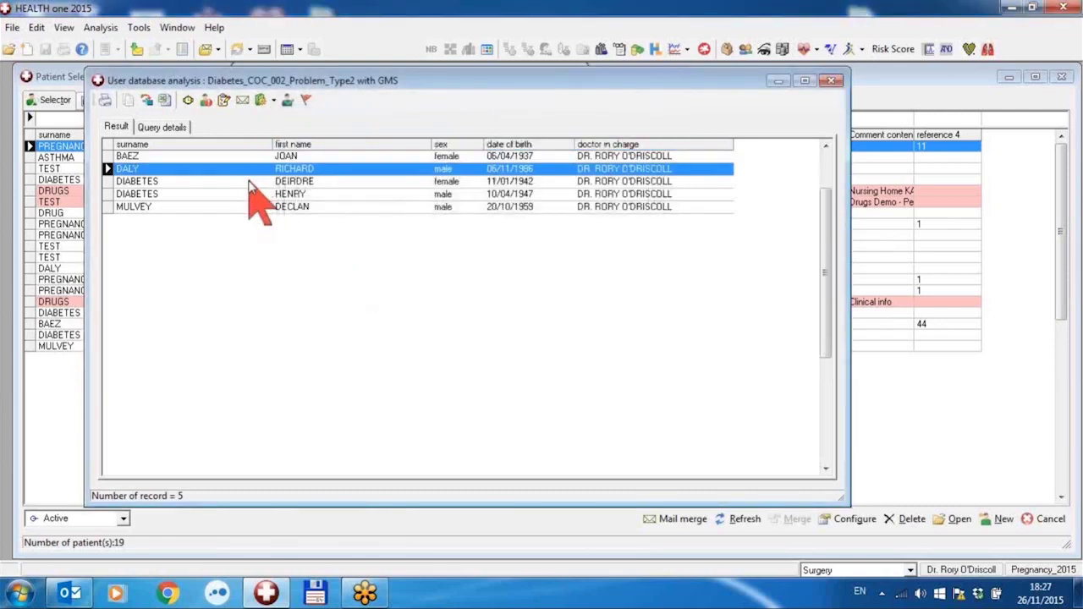
right_click(250, 184)
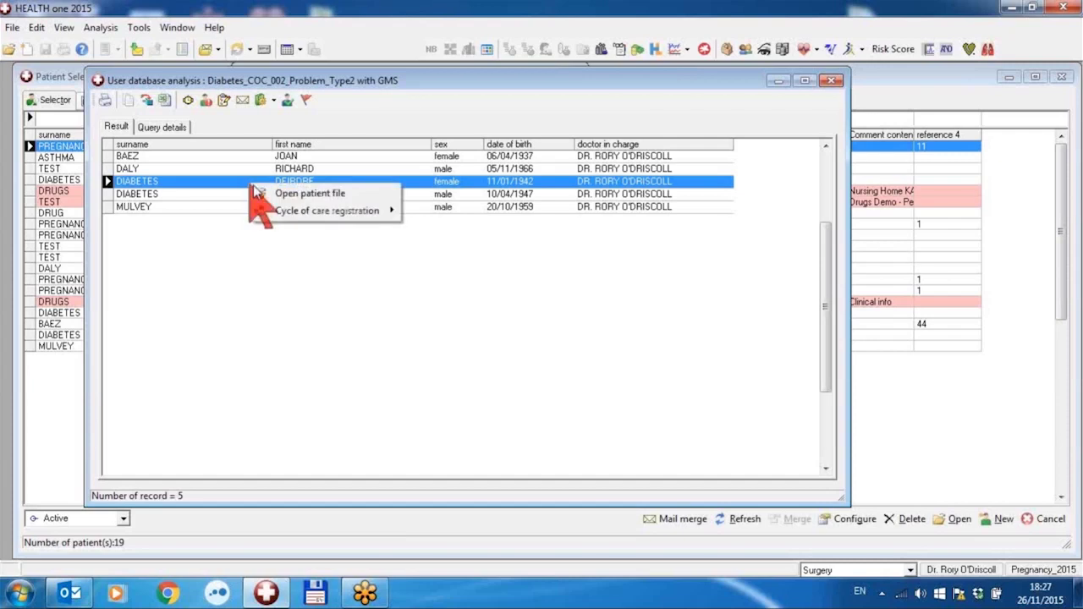
mouse_move(294, 214)
left_click(436, 212)
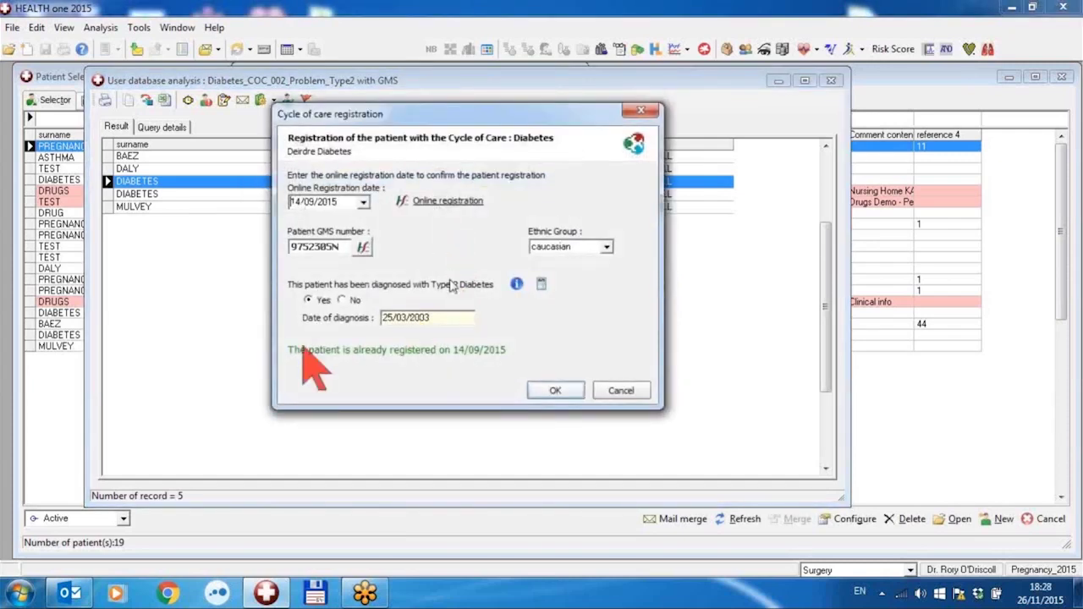
left_click(622, 390)
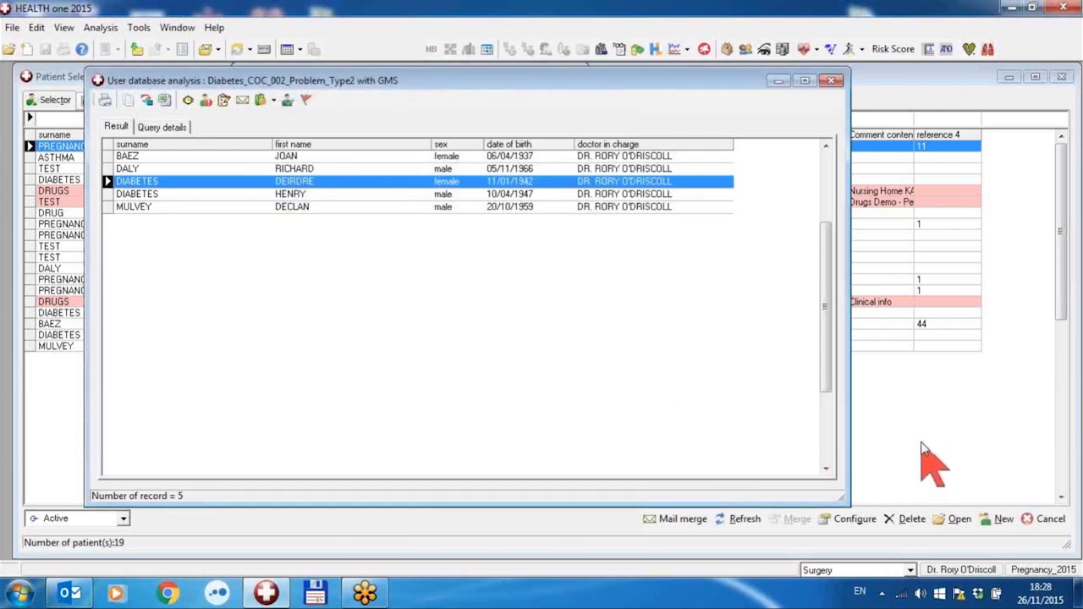
left_click(831, 82)
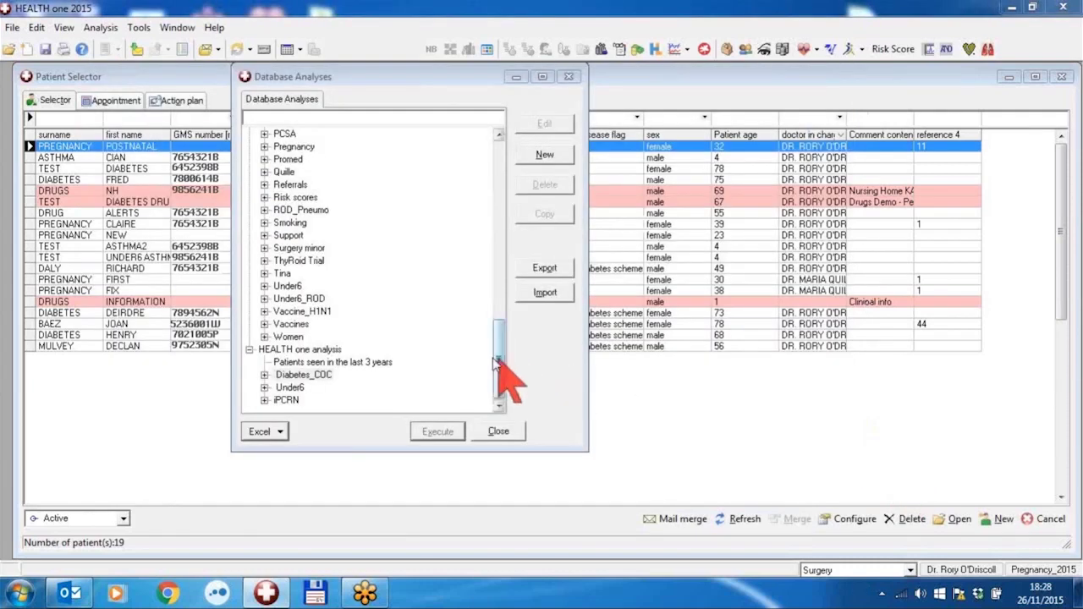
Step: Expand the Under6 group under HEALTH one analysis and select Under6_Asthma_problem
left_click(264, 388)
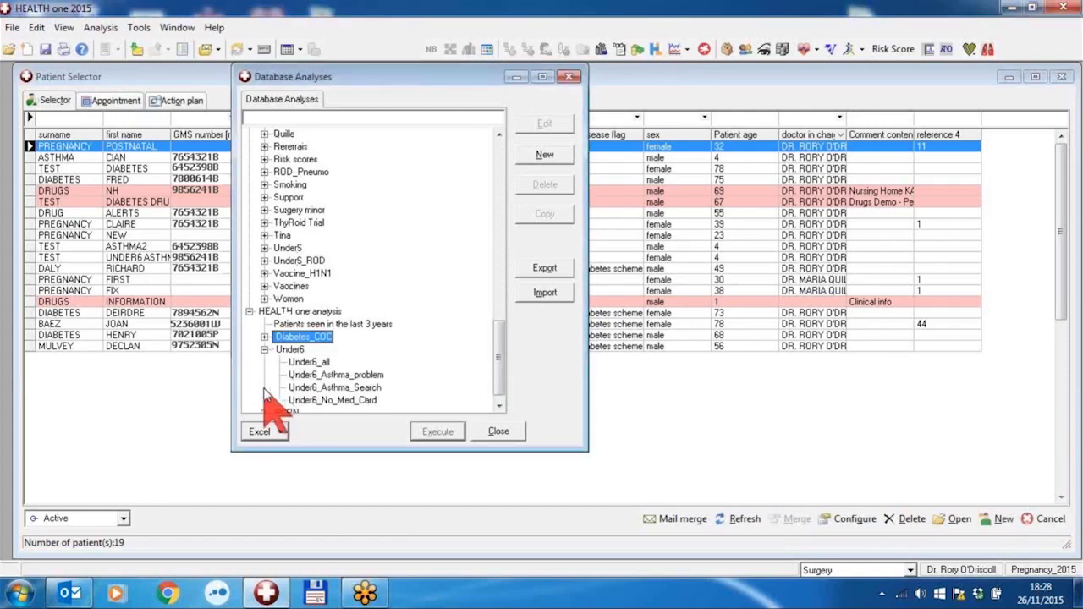
left_click_drag(499, 370, 497, 411)
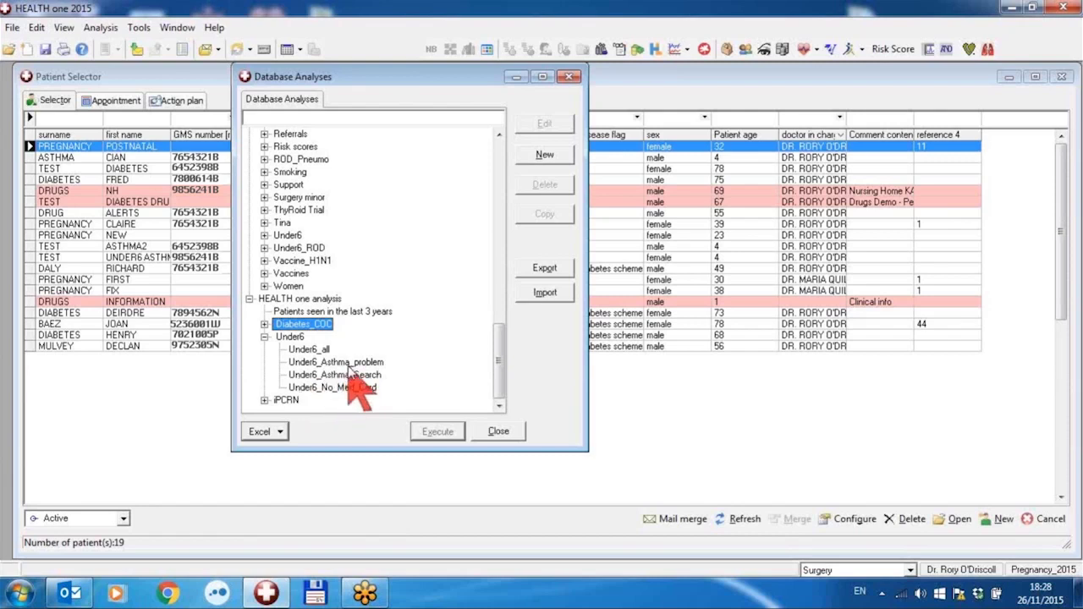
left_click(348, 364)
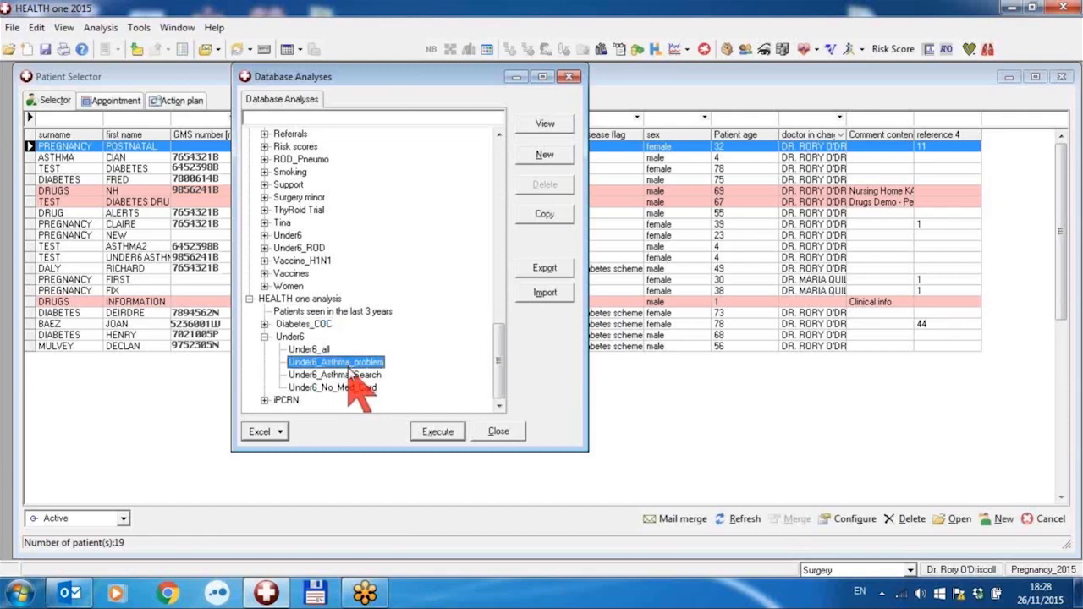
left_click(348, 375)
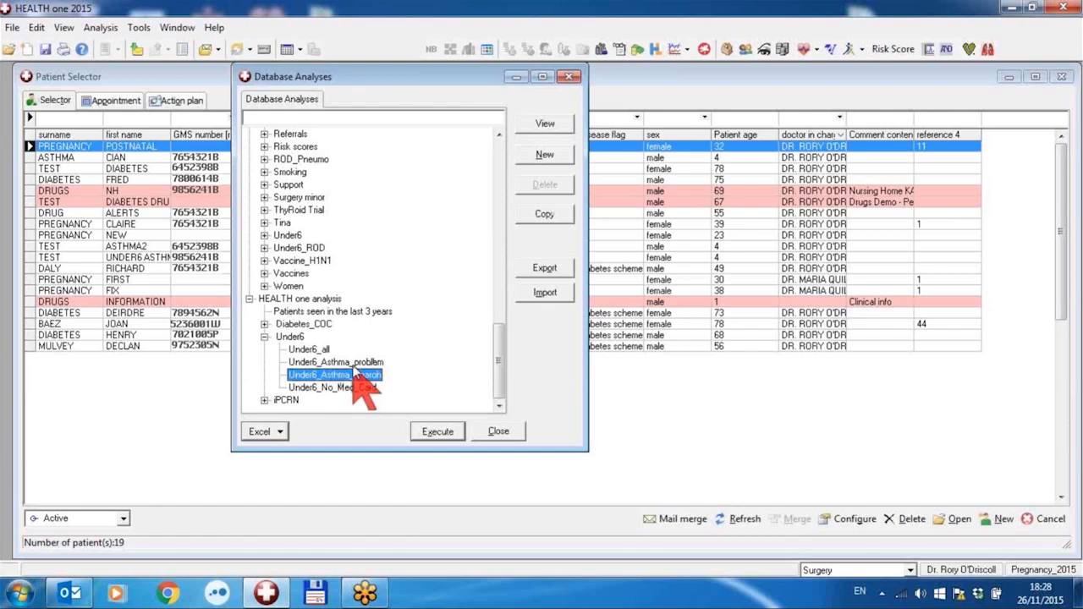
left_click(353, 367)
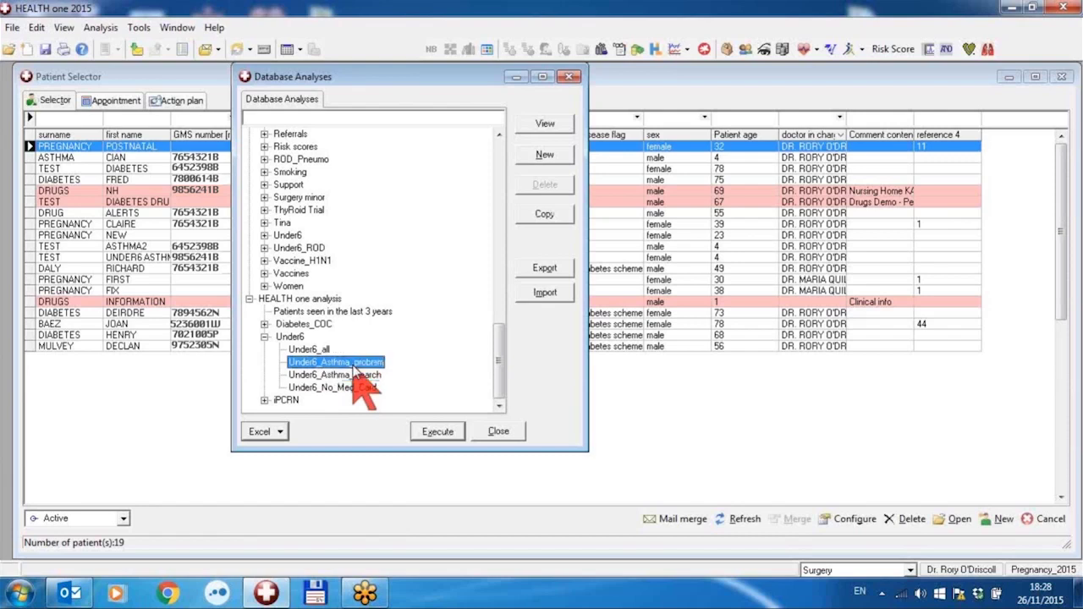
Step: View the criteria of Under6_Asthma_problem without changing them, run the analysis and close its result
left_click(545, 124)
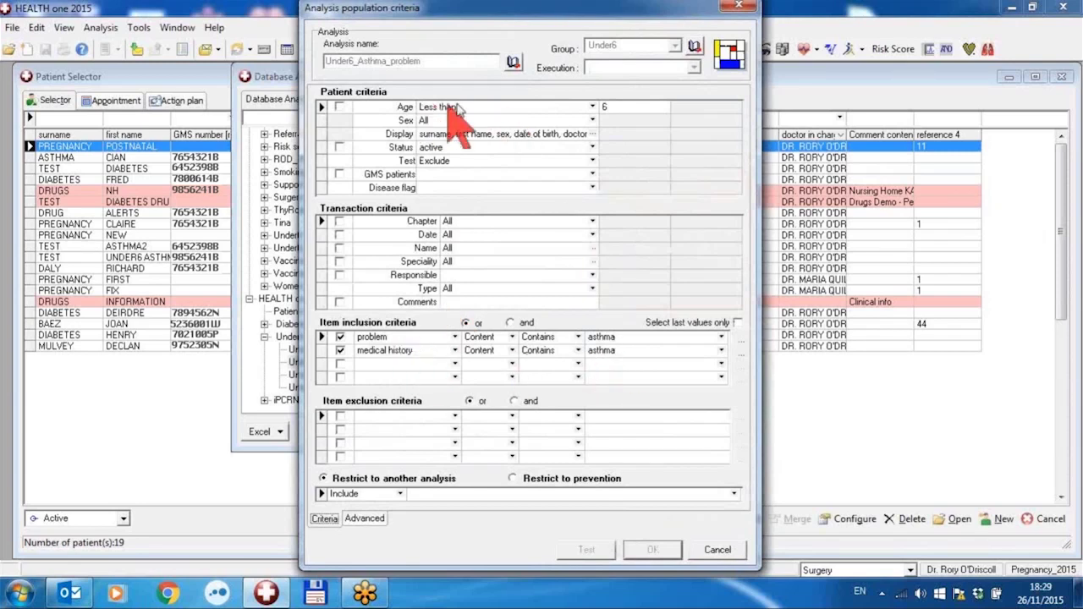
left_click(718, 549)
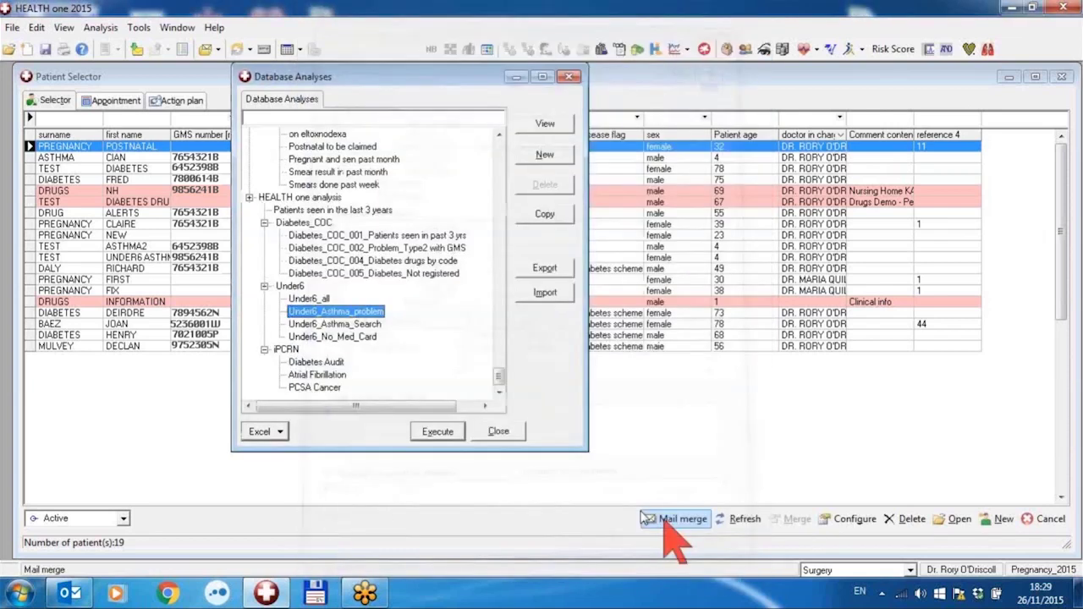
double_click(354, 313)
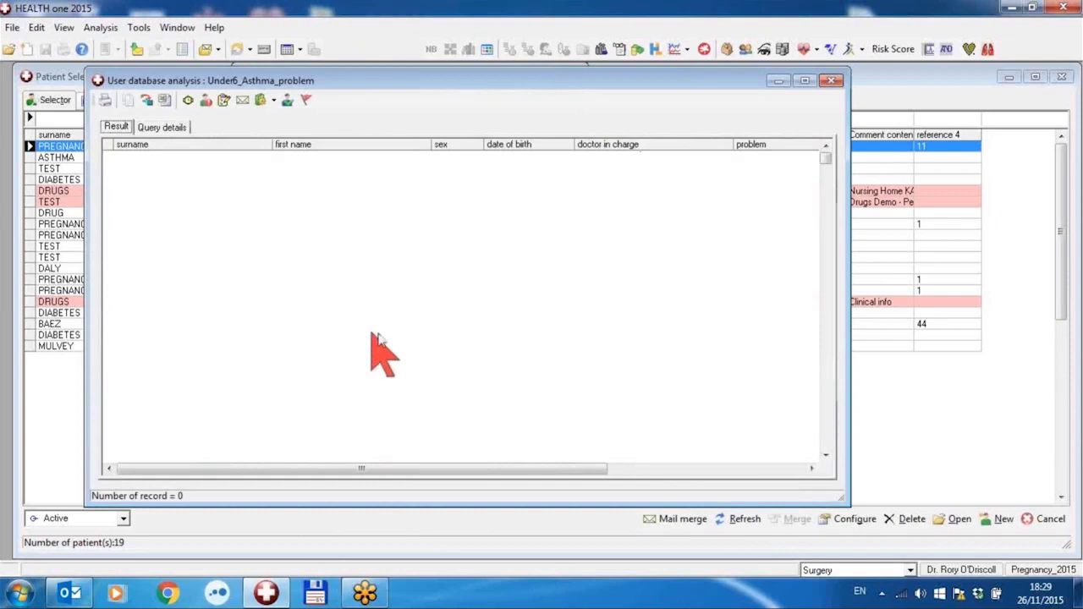
left_click(831, 82)
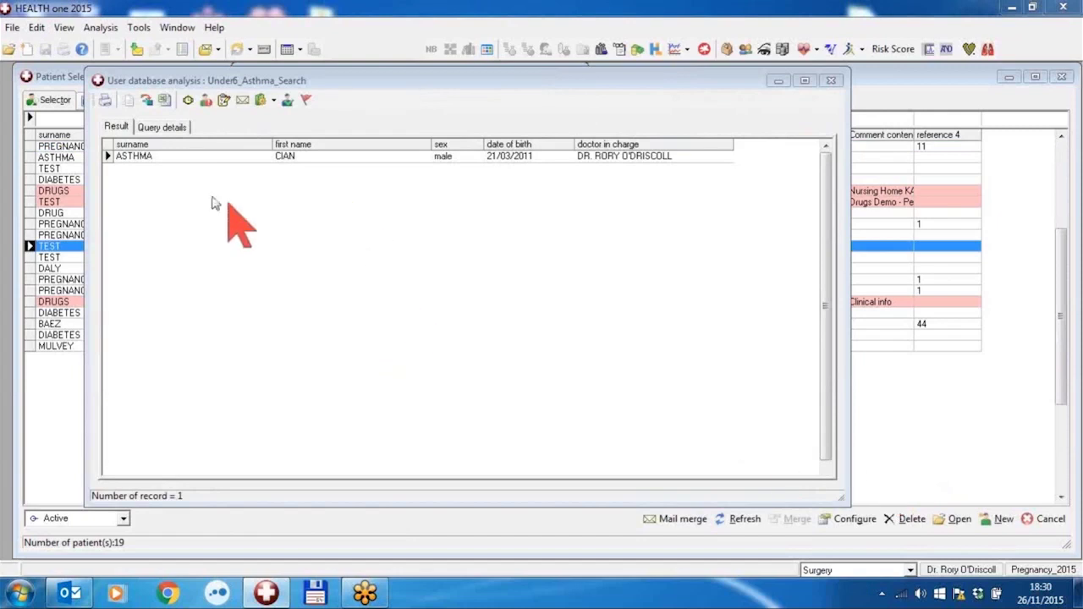
Step: Reposition the Under6_Asthma_Search result window to compare its result with the patient list behind it
left_click_drag(264, 79, 307, 79)
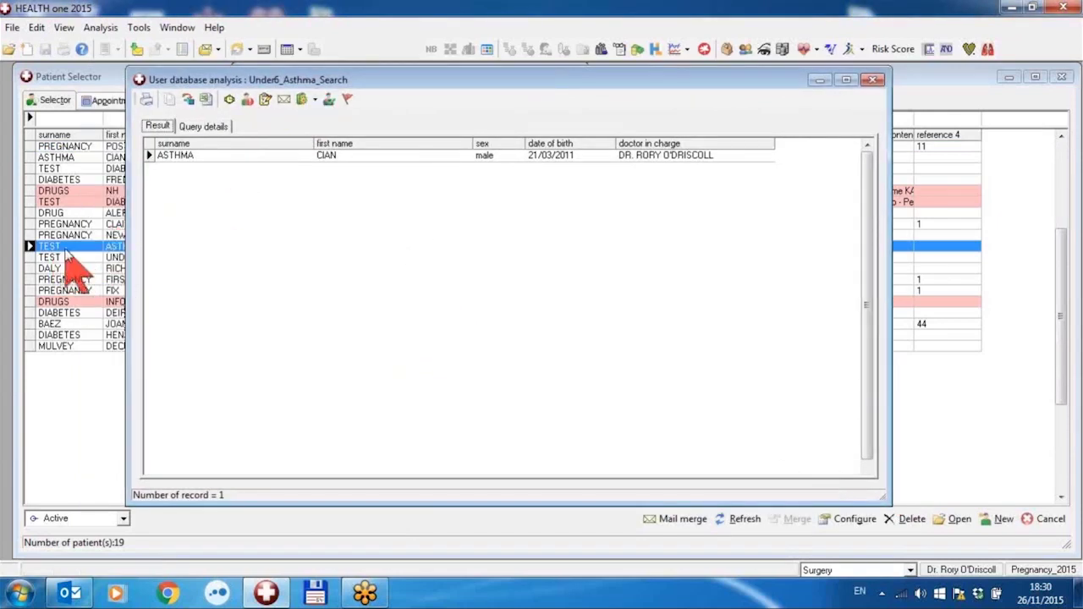
left_click_drag(432, 83, 350, 94)
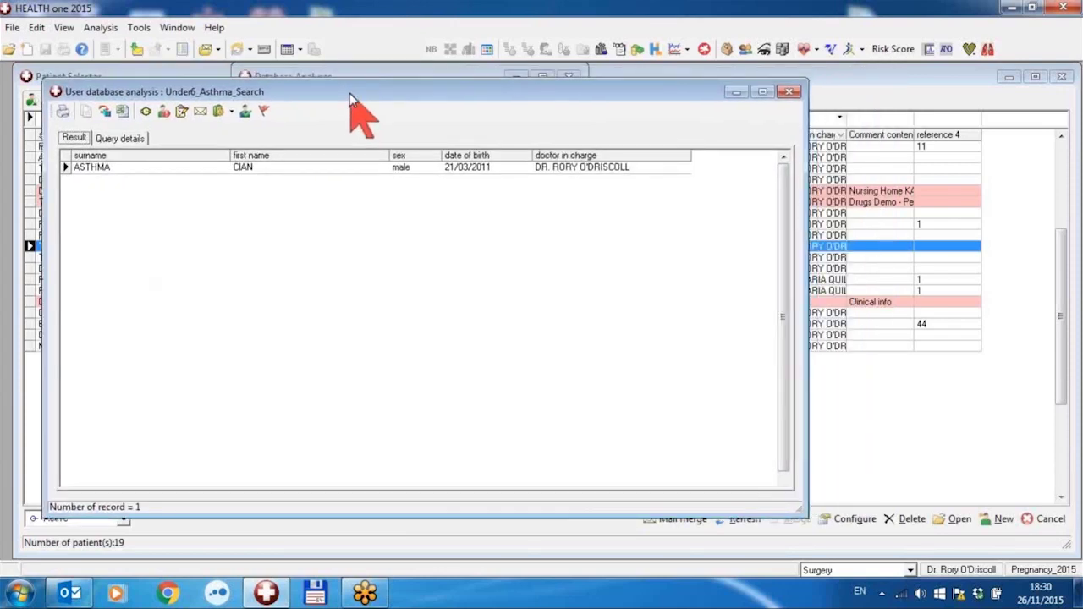
Step: Open the listed patient's Asthma cycle of care registration and record the patient as diagnosed with asthma, dated 08/07/2015
right_click(276, 175)
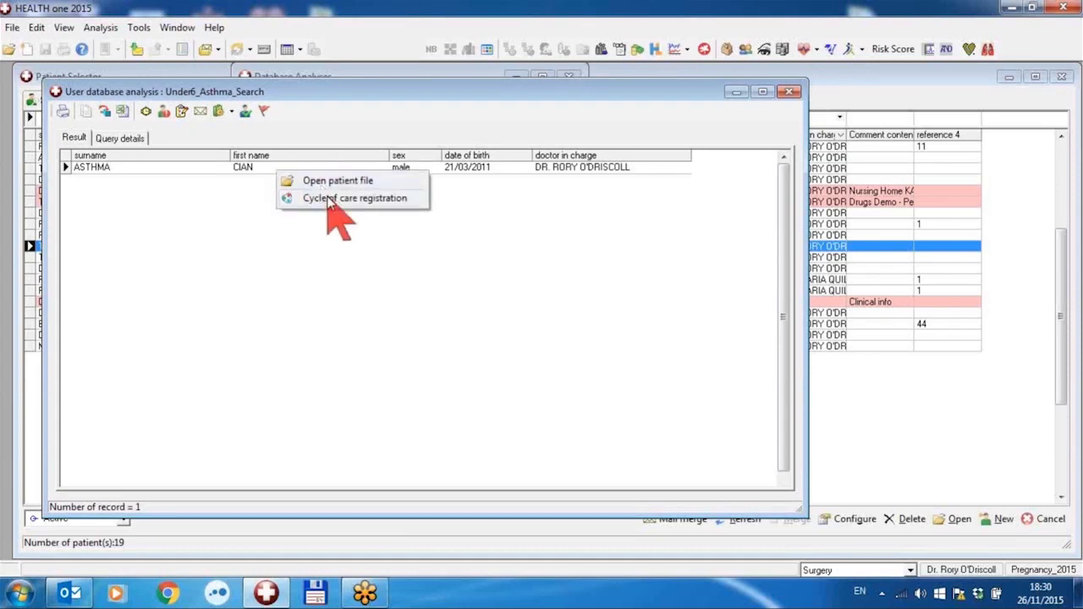
mouse_move(331, 199)
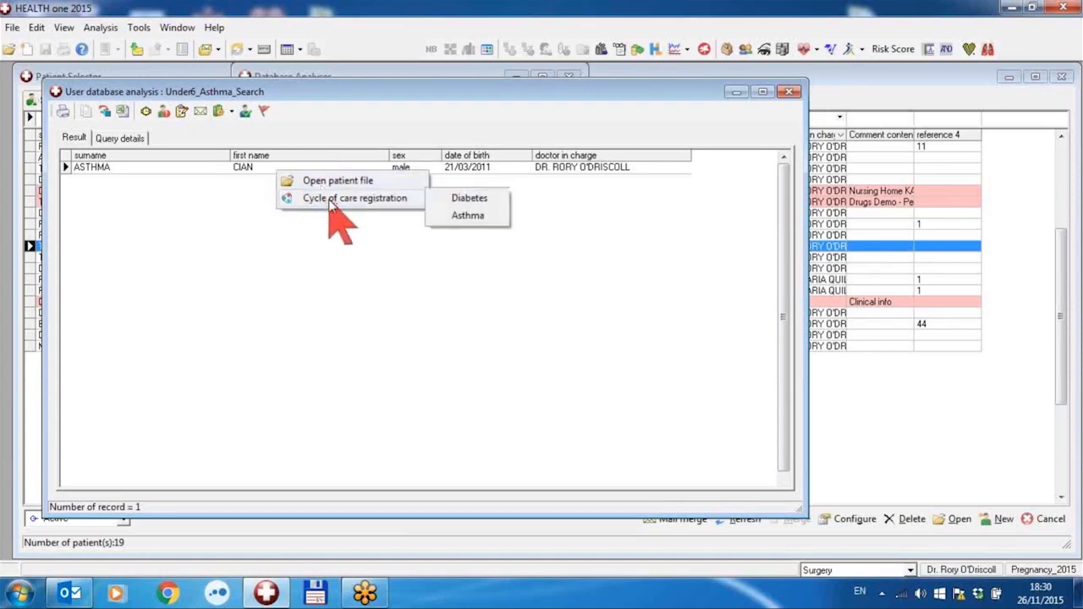
left_click(465, 217)
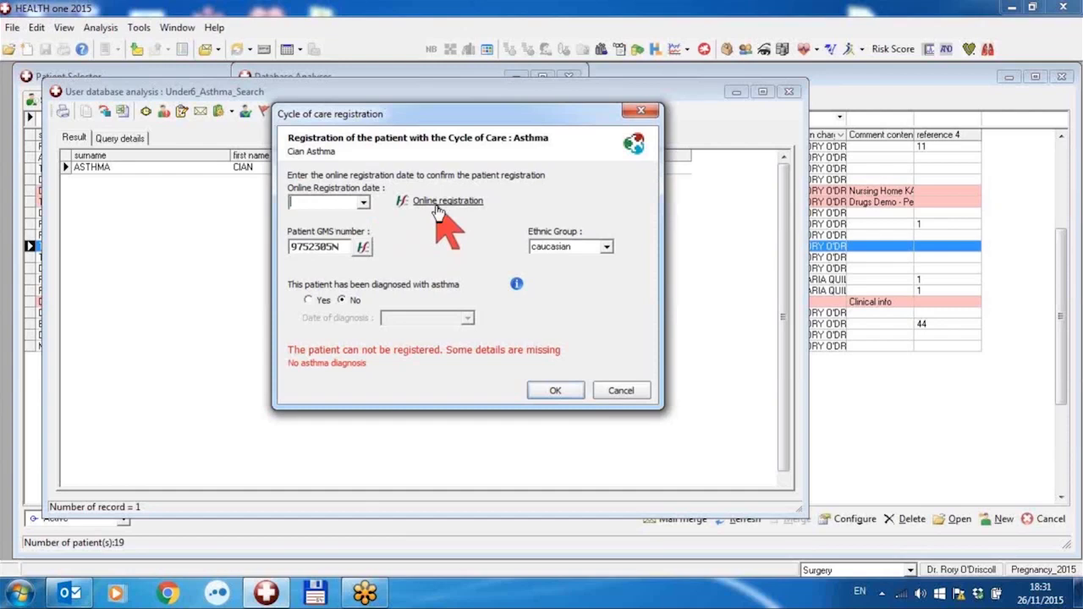
left_click(310, 301)
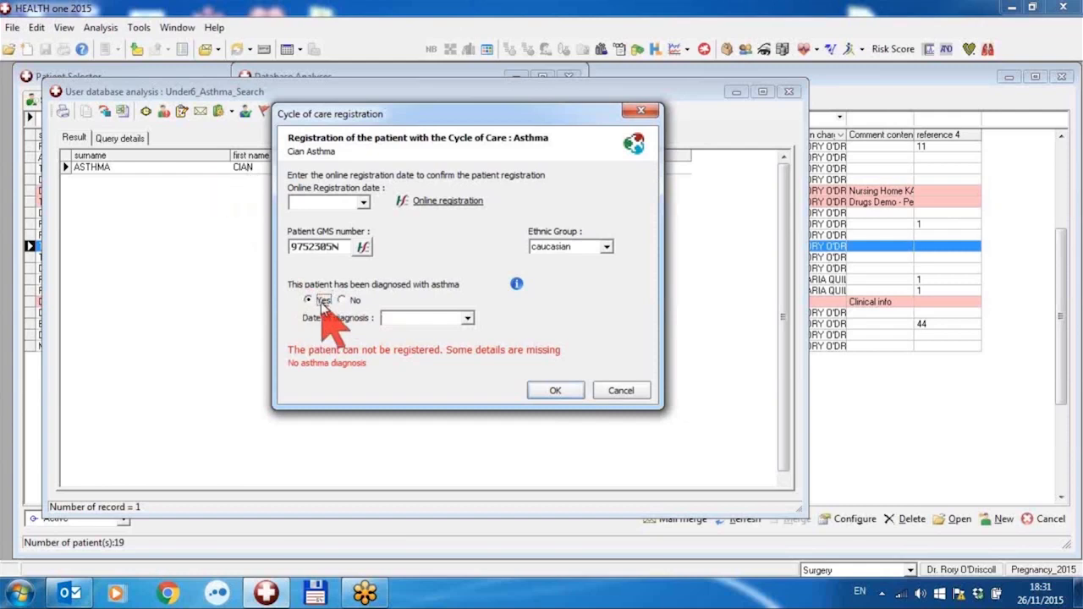
left_click(468, 318)
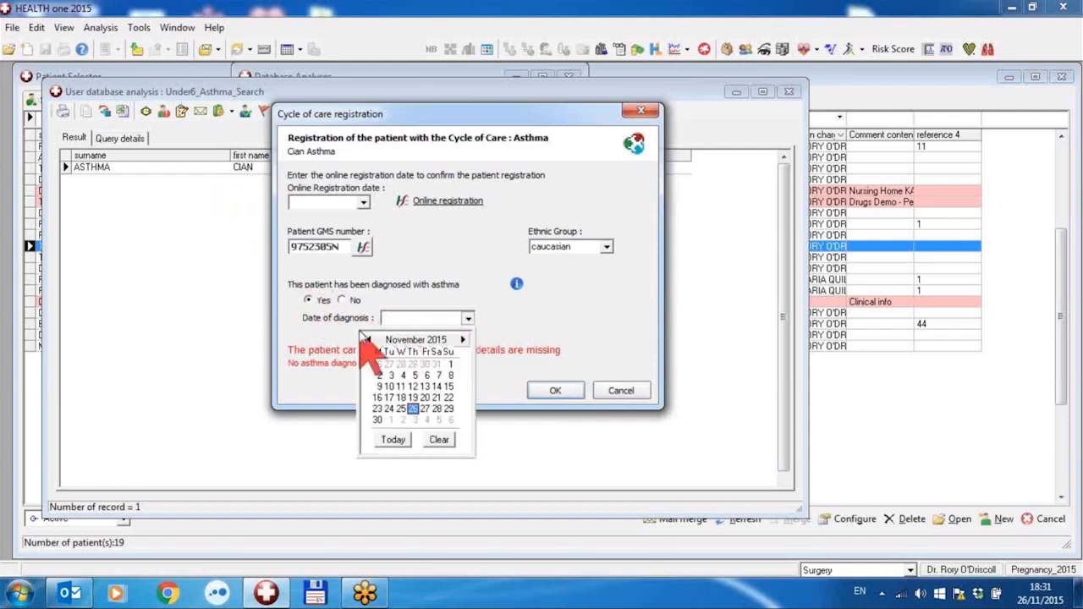
left_click(368, 340)
left_click(368, 339)
left_click(368, 339)
left_click(368, 339)
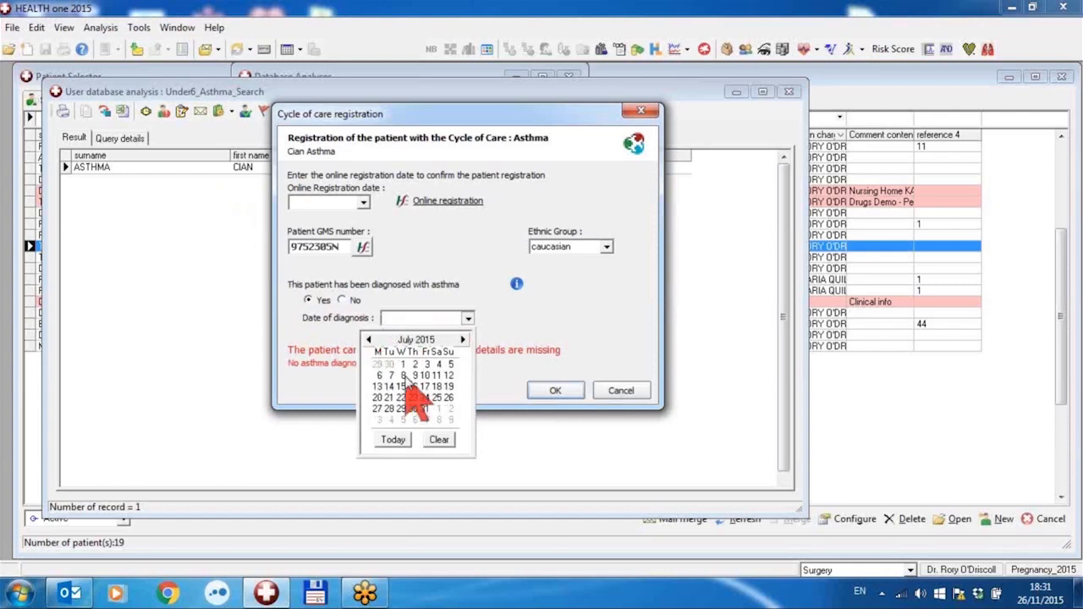
left_click(401, 375)
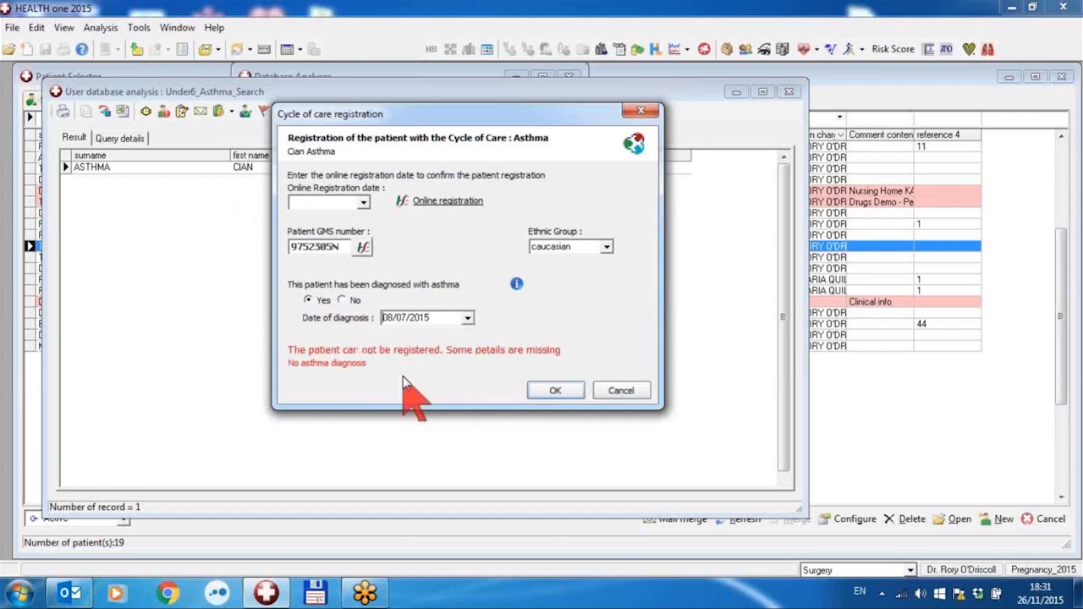
Step: Set the online registration date to 01/09/2015 and complete the asthma registration
left_click(554, 390)
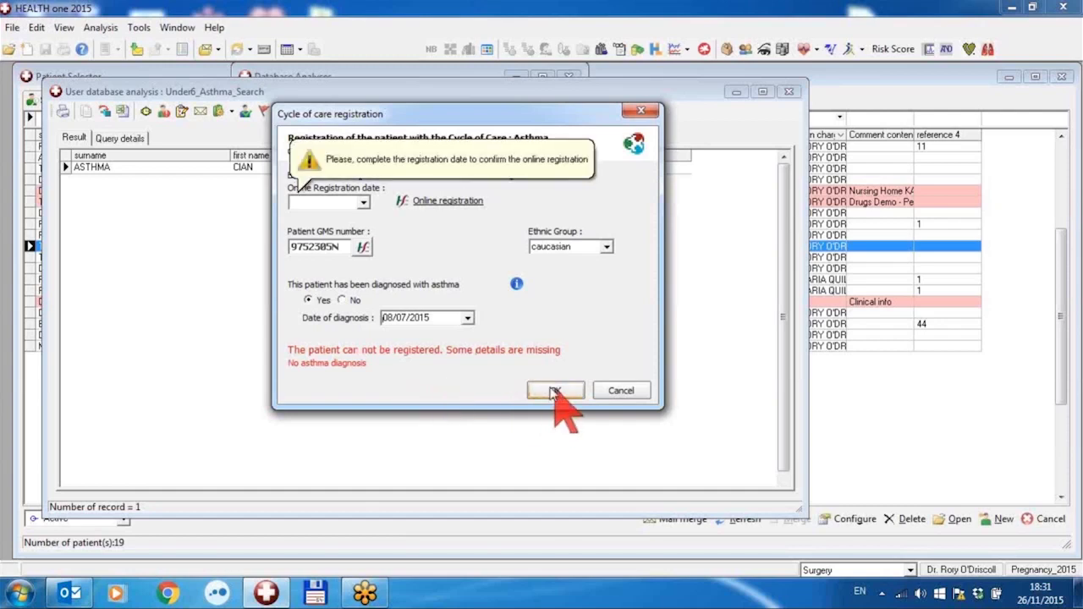
left_click(342, 203)
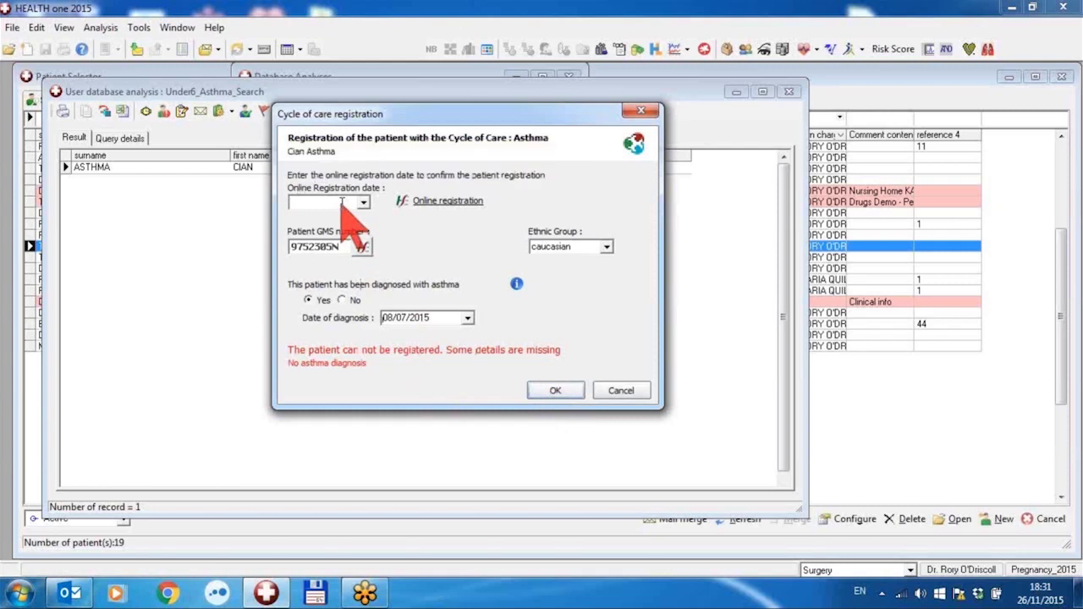
type("01")
type("9/2015")
left_click(556, 389)
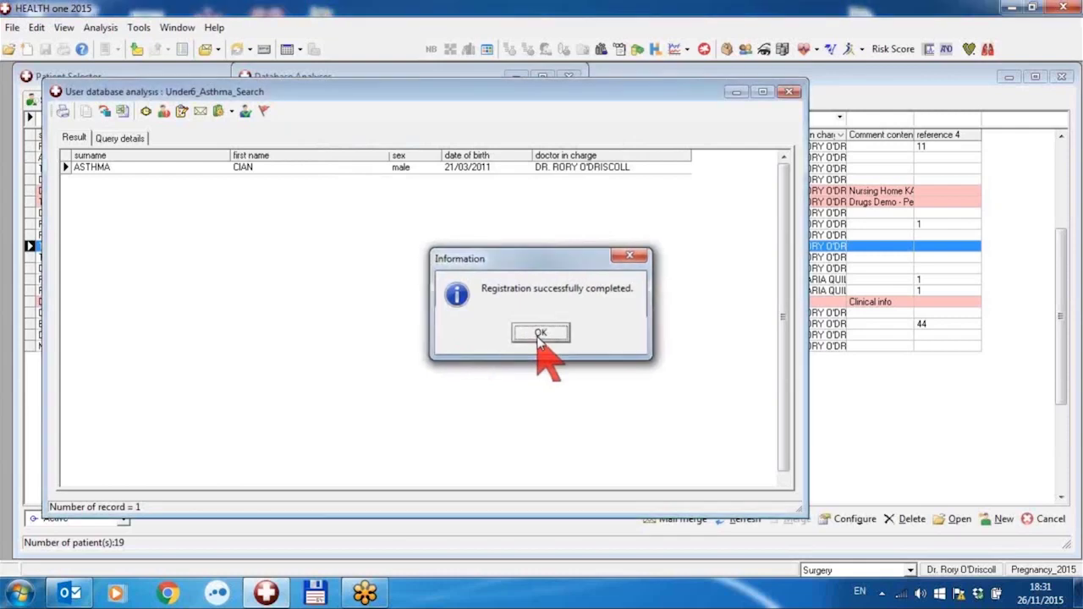
left_click(541, 334)
Step: Open the registered patient's file to check the diagnosis and cycle of care entries, and close the file and the analysis result
left_click(285, 169)
double_click(286, 169)
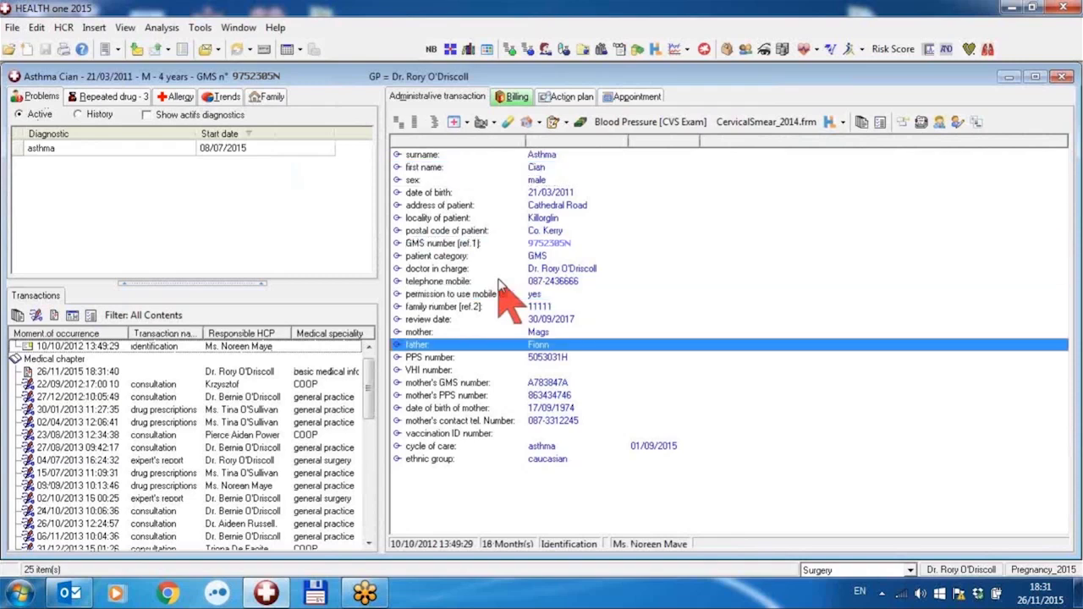
key("Up")
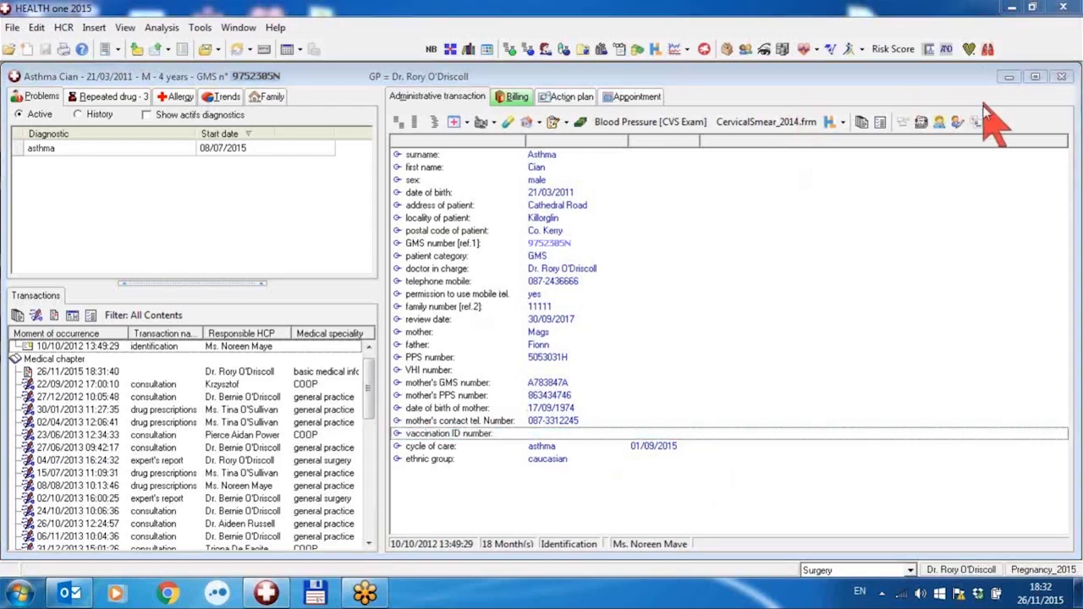
left_click(1061, 76)
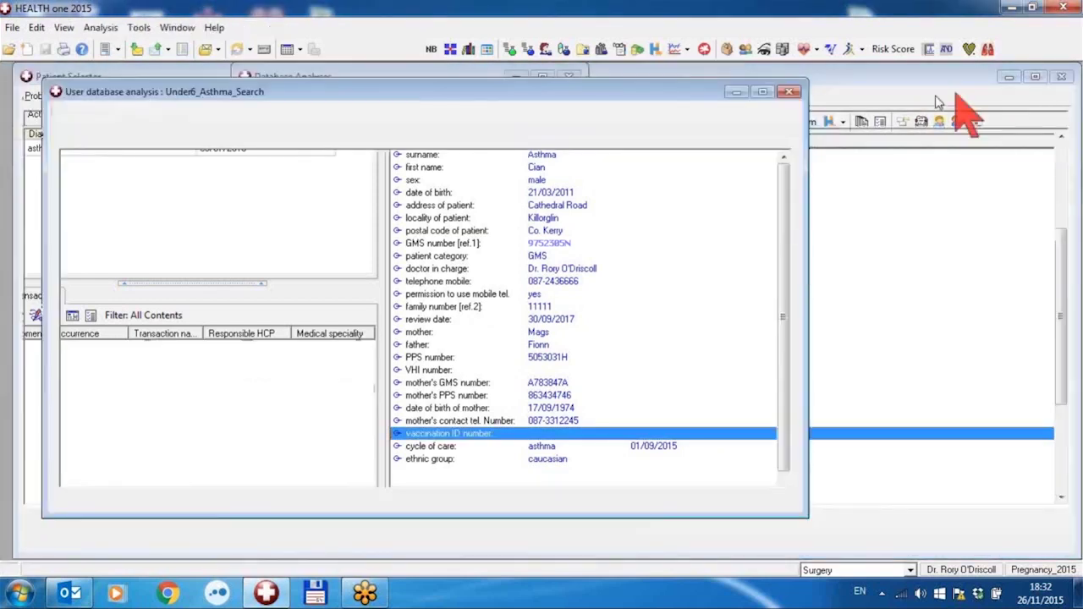
left_click(788, 91)
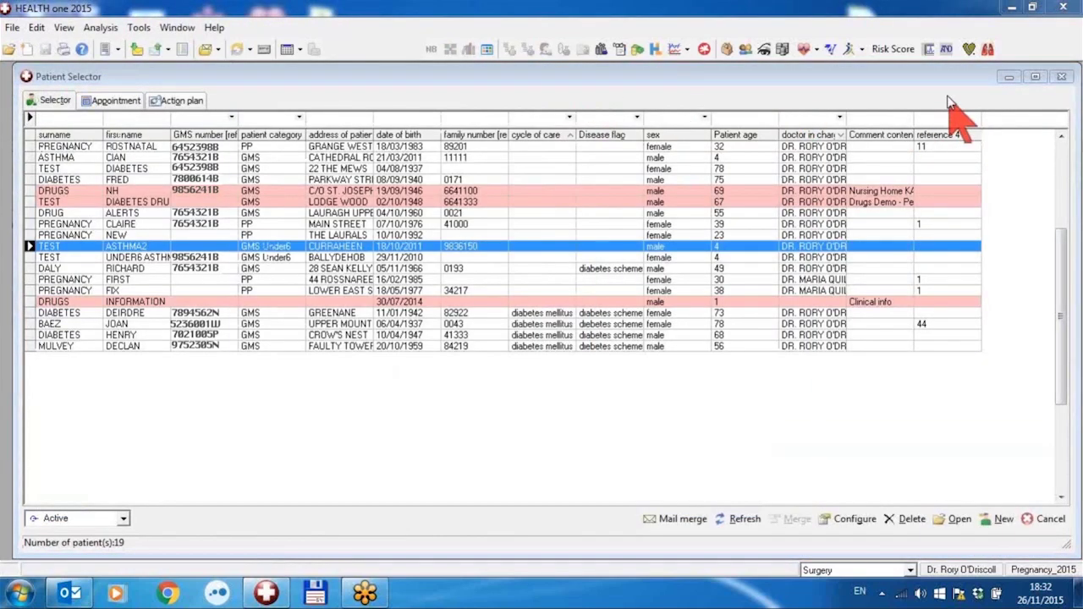
Step: Open the database analyses, expand Diabetes_COC under HEALTH one analysis and point out its Problem_Type2 with GMS and Diabetes drugs by code analyses
left_click(101, 27)
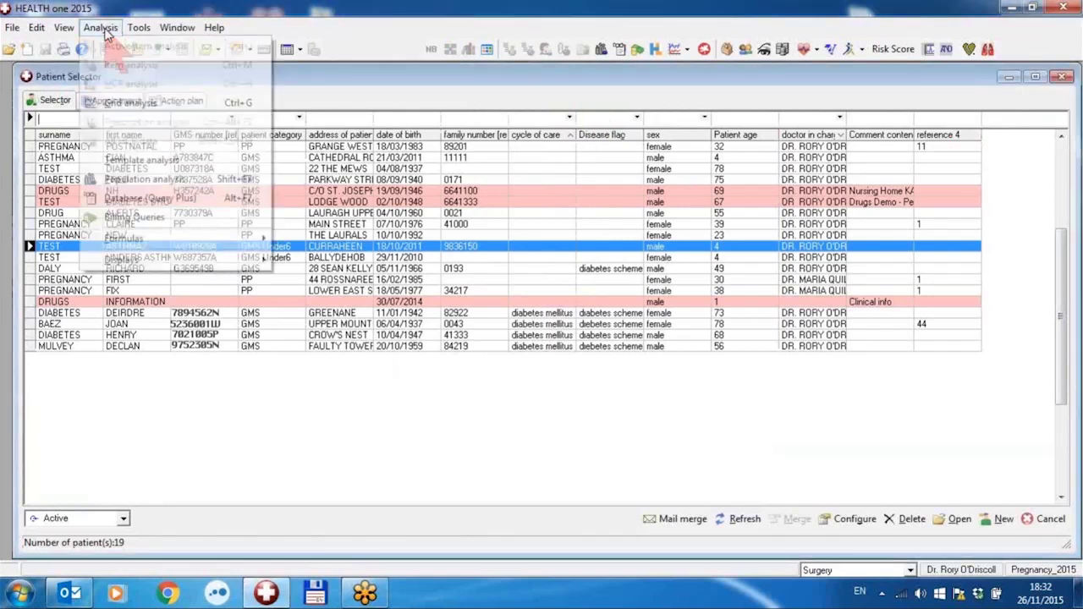
left_click(144, 200)
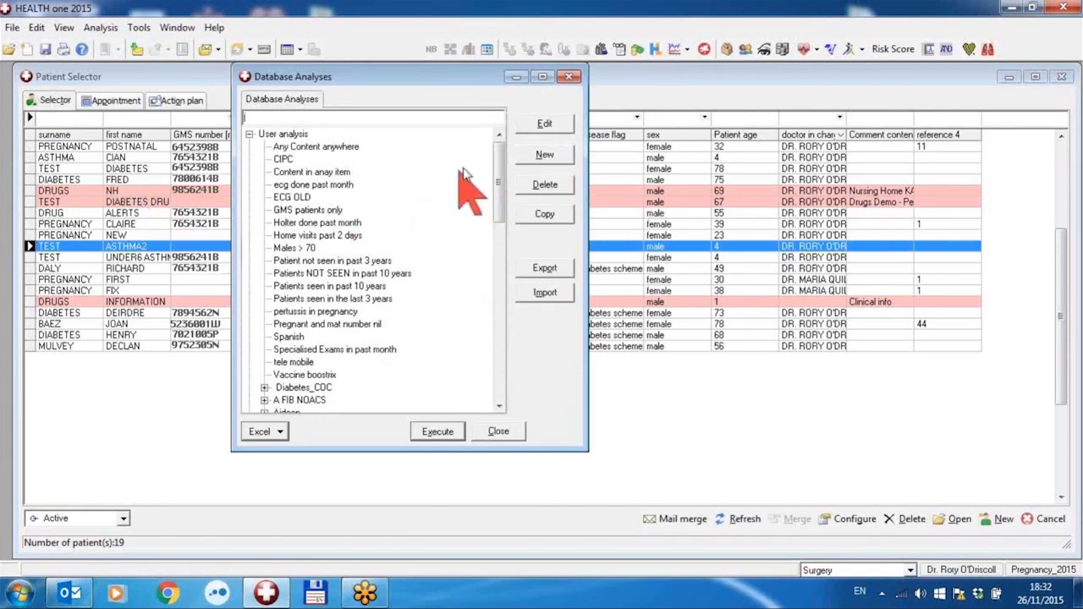
left_click_drag(496, 156, 498, 363)
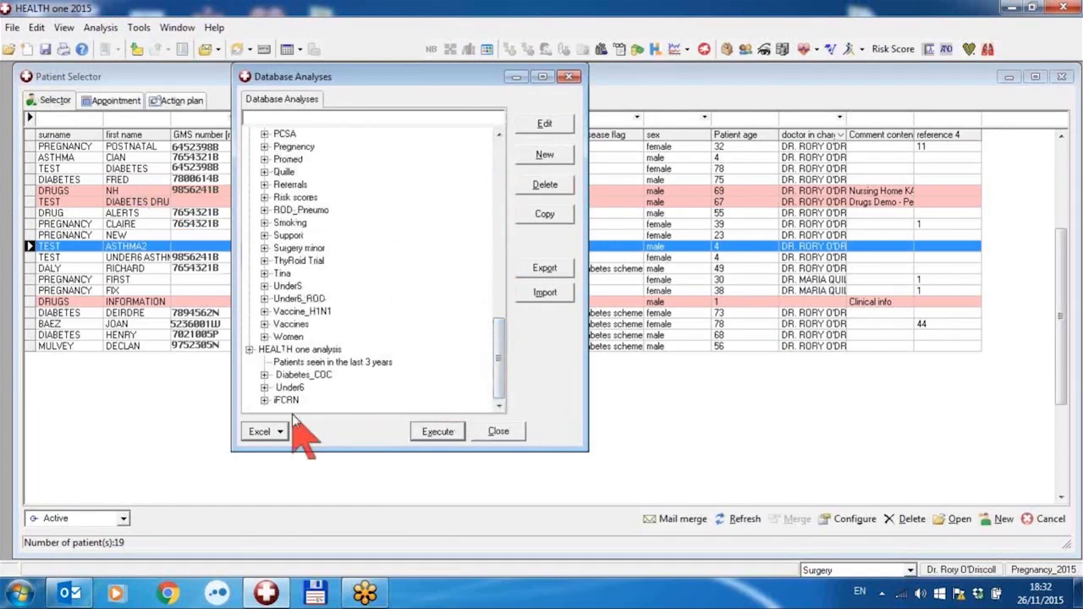
left_click(264, 374)
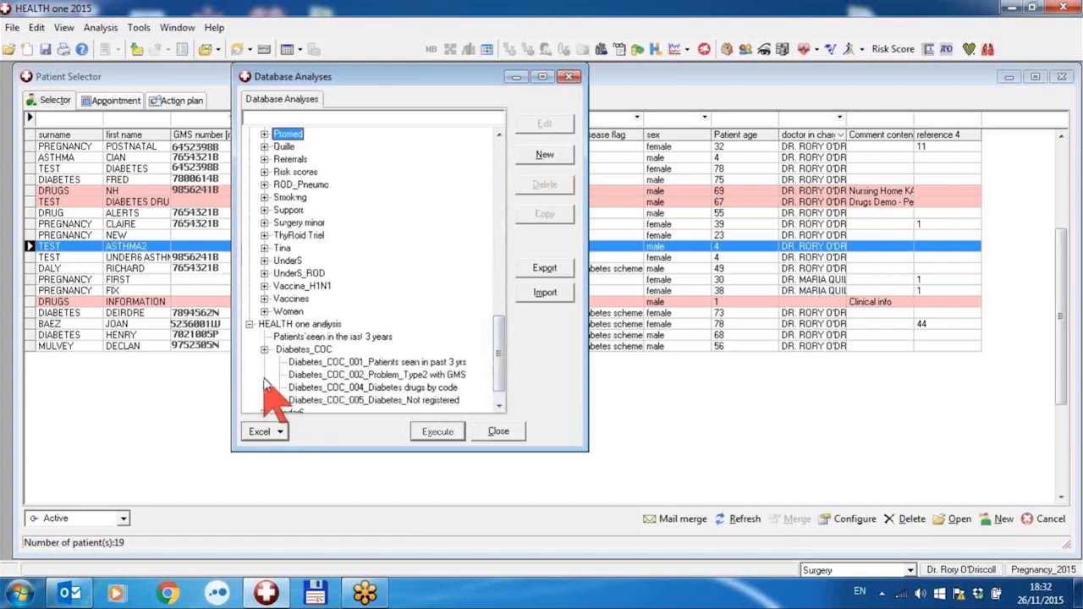
left_click_drag(496, 367, 499, 381)
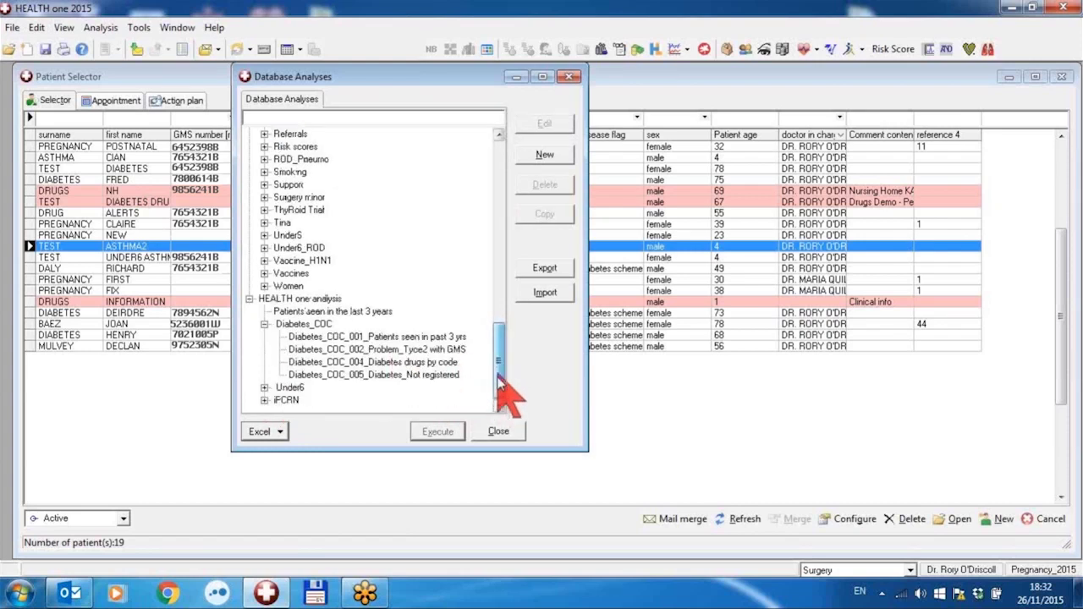
left_click(342, 350)
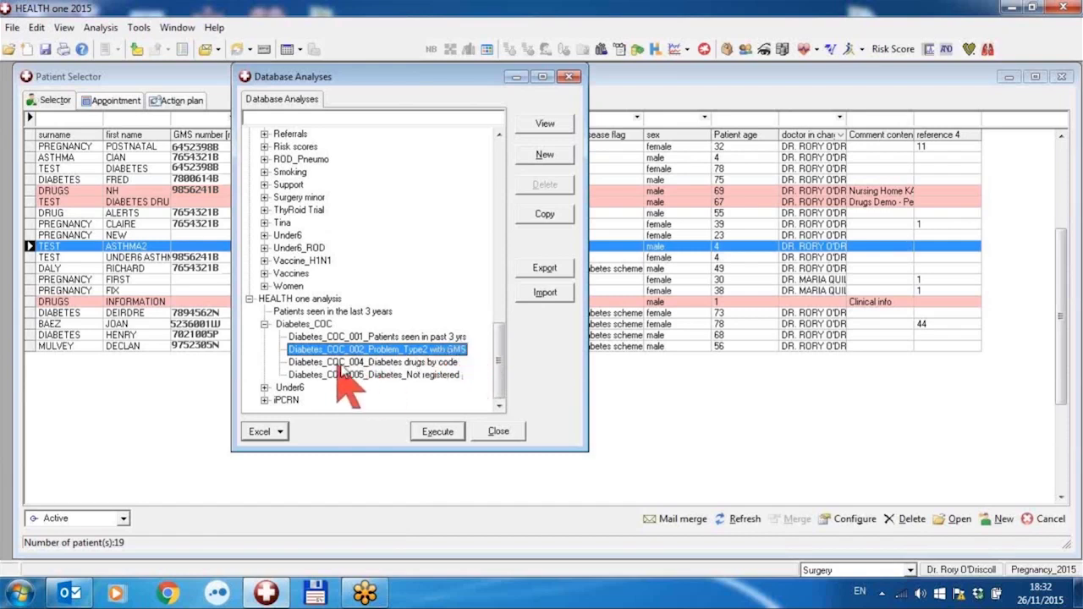
left_click(393, 364)
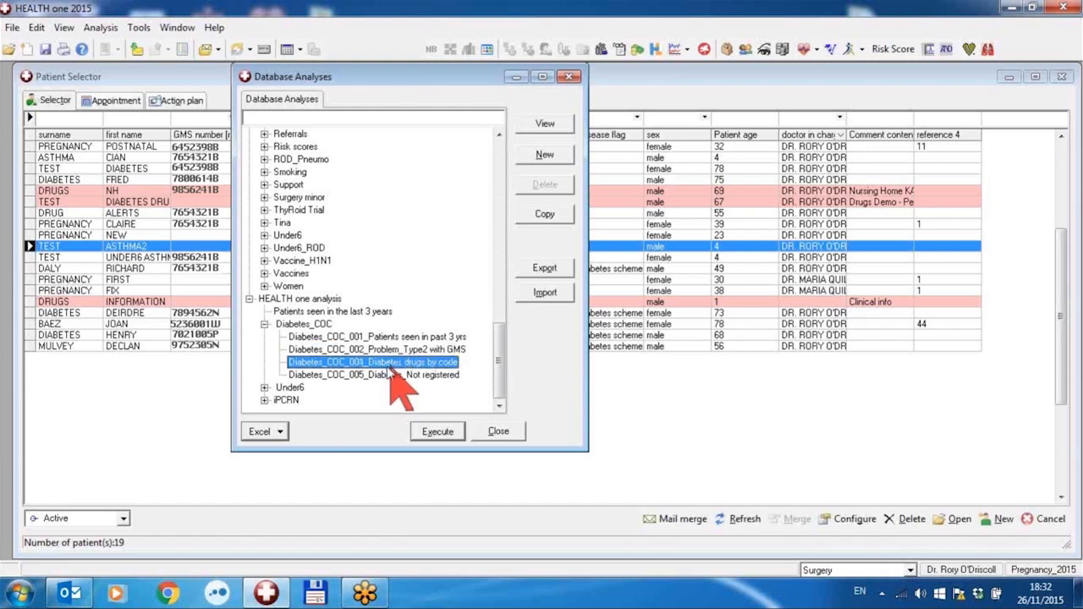
Step: Expand the Under6 group under HEALTH one analysis and view the criteria of Under6_Asthma_Search without changing them
left_click(264, 387)
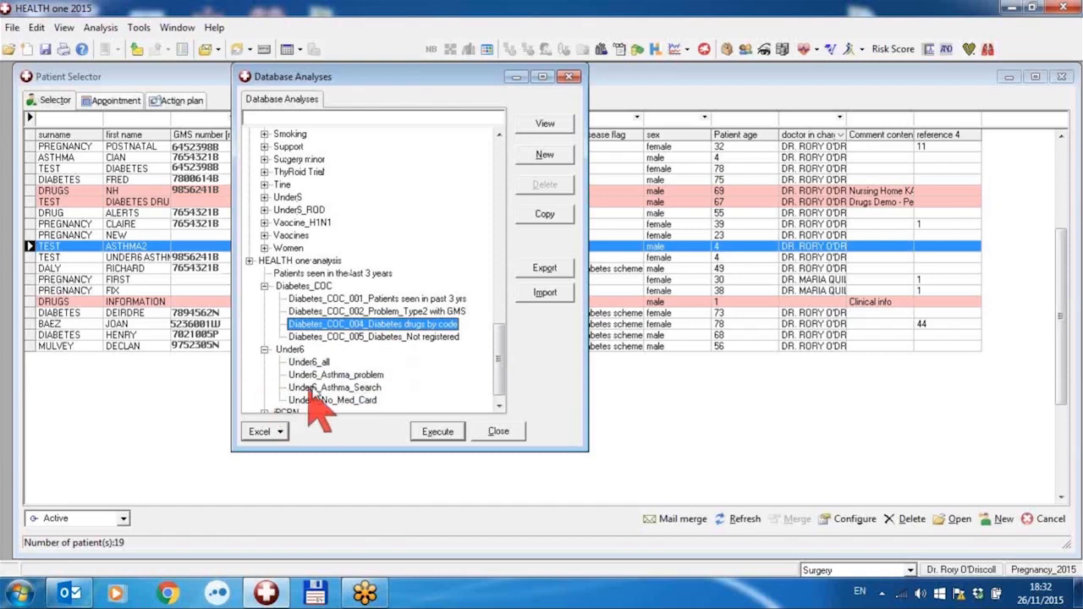
left_click(351, 375)
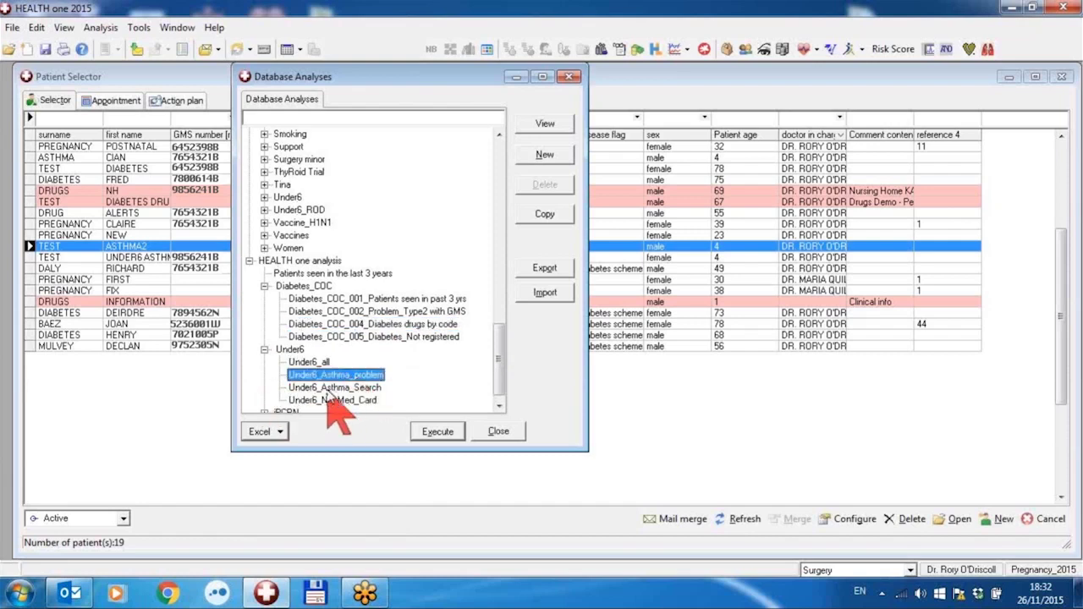
left_click(328, 389)
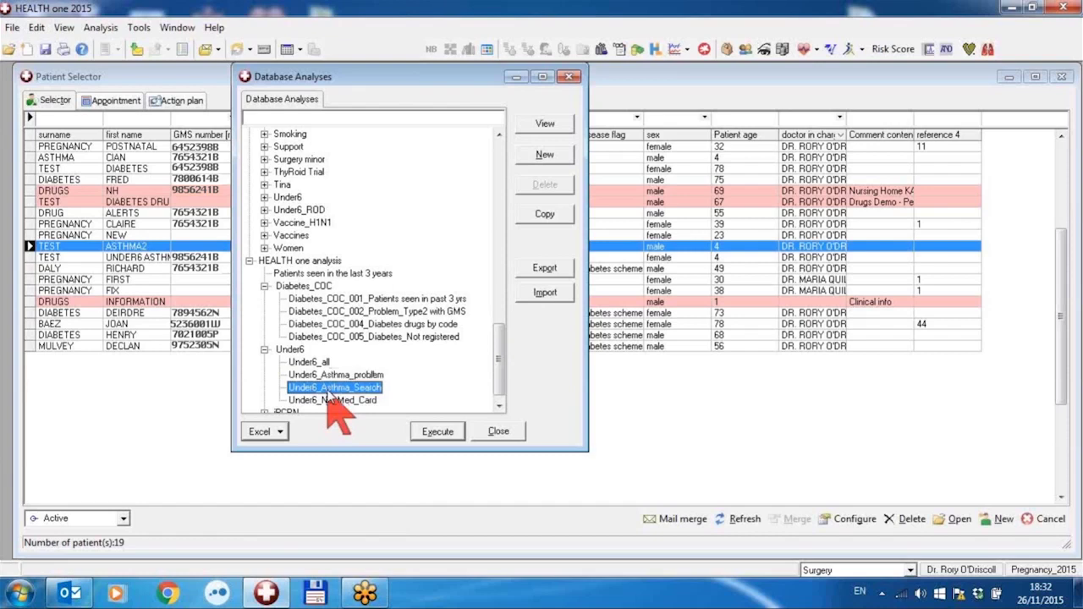
left_click(545, 125)
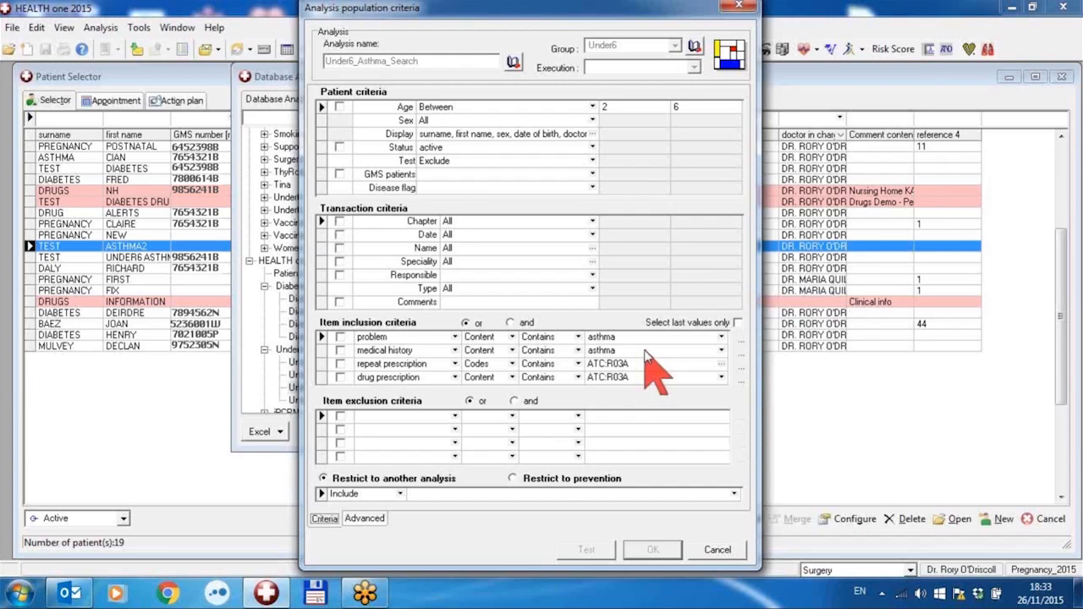
left_click(712, 550)
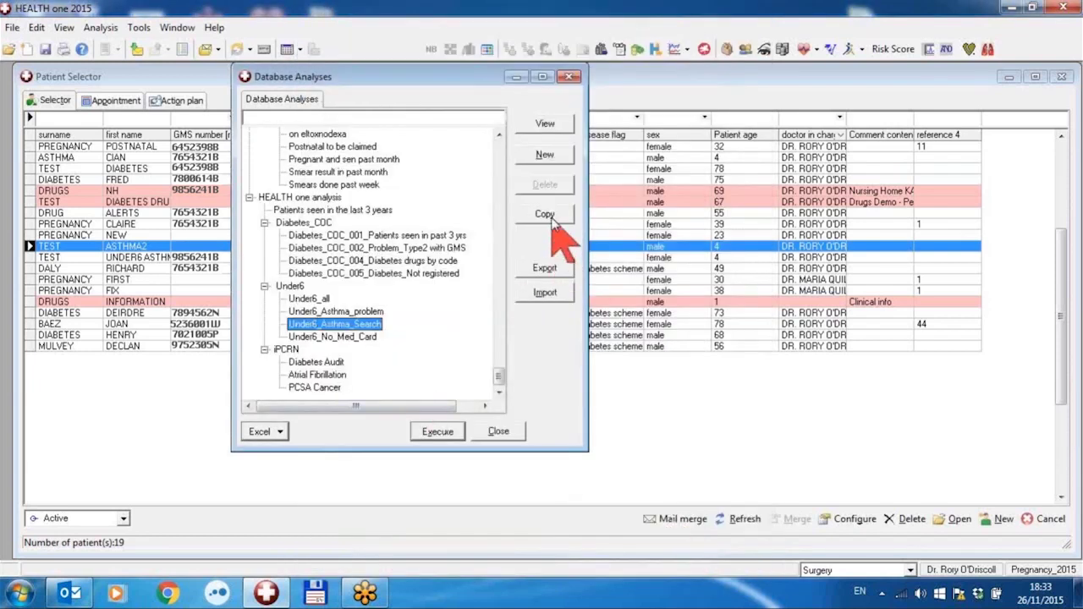
Step: Copy Under6_Asthma_Search into the Under6 group of the user analyses and inspect the copy's editable criteria without changing them
left_click(545, 214)
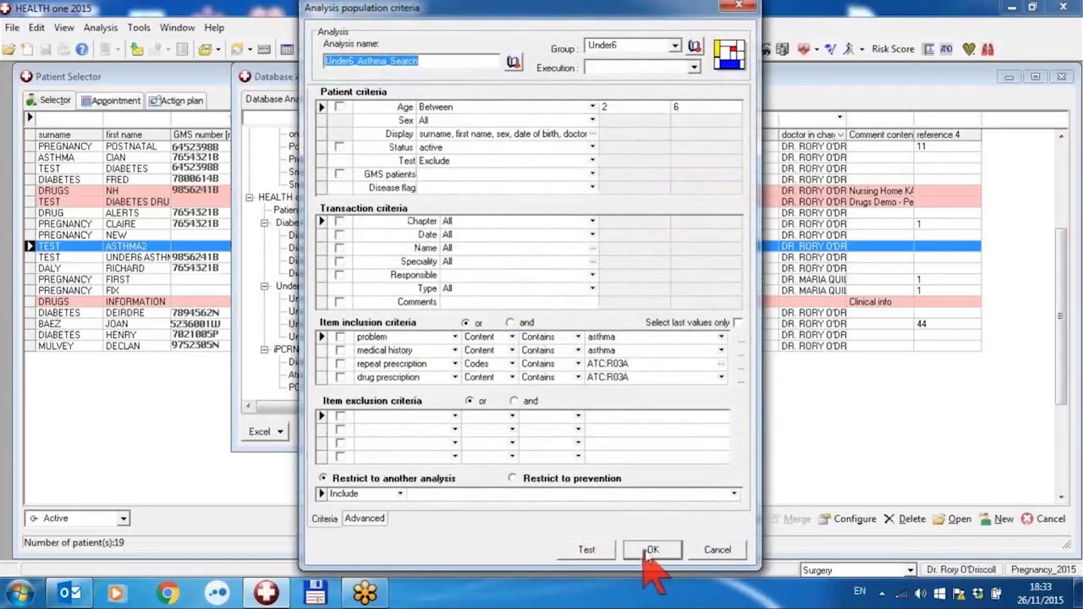
left_click(653, 551)
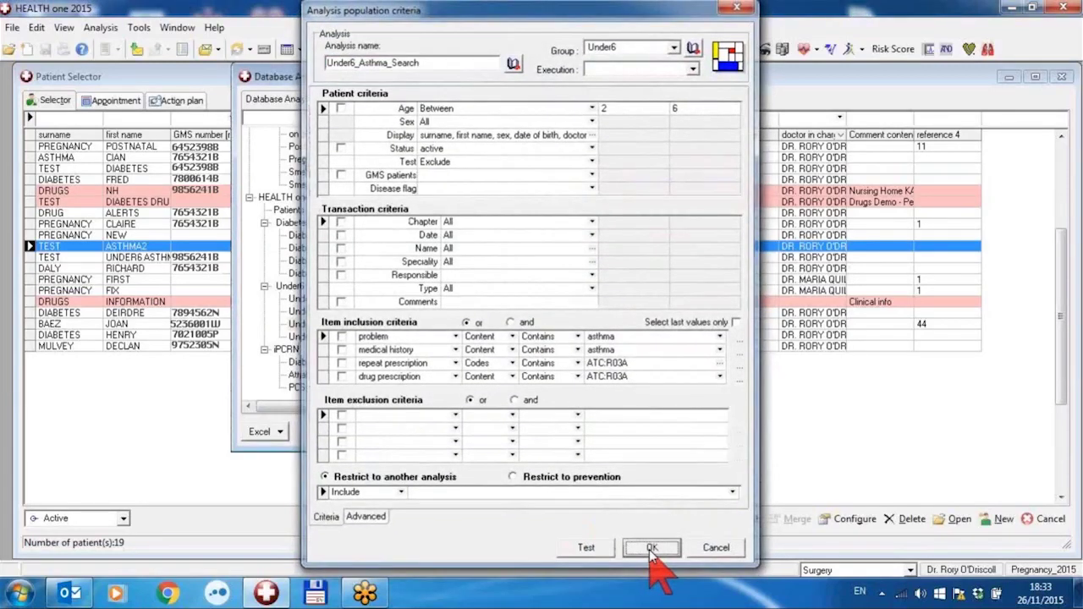
mouse_move(500, 206)
left_mouse_down()
mouse_move(501, 389)
mouse_move(500, 211)
left_mouse_up()
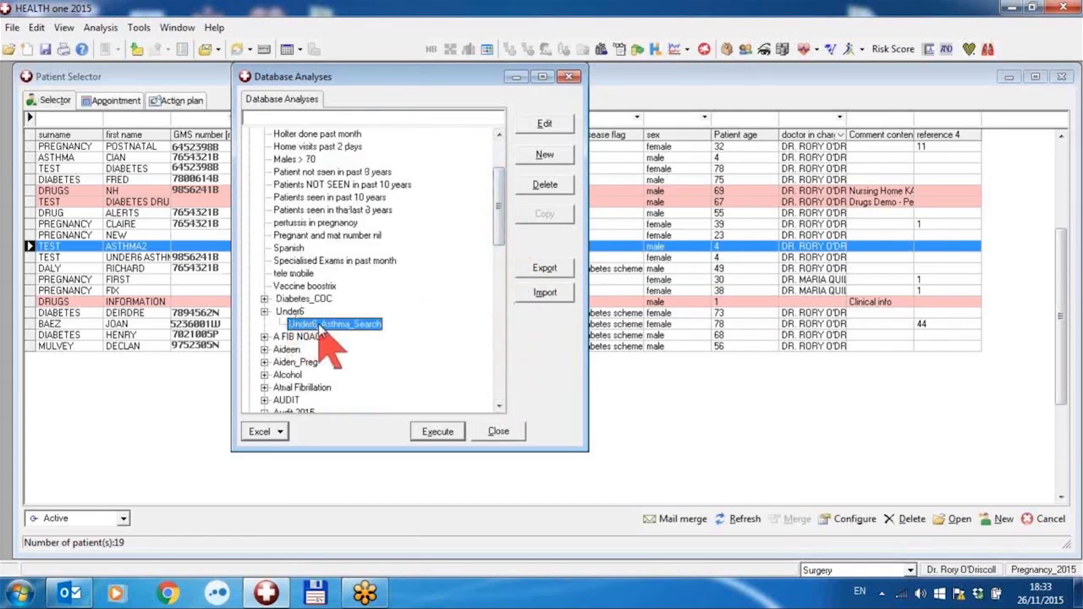
left_click(544, 127)
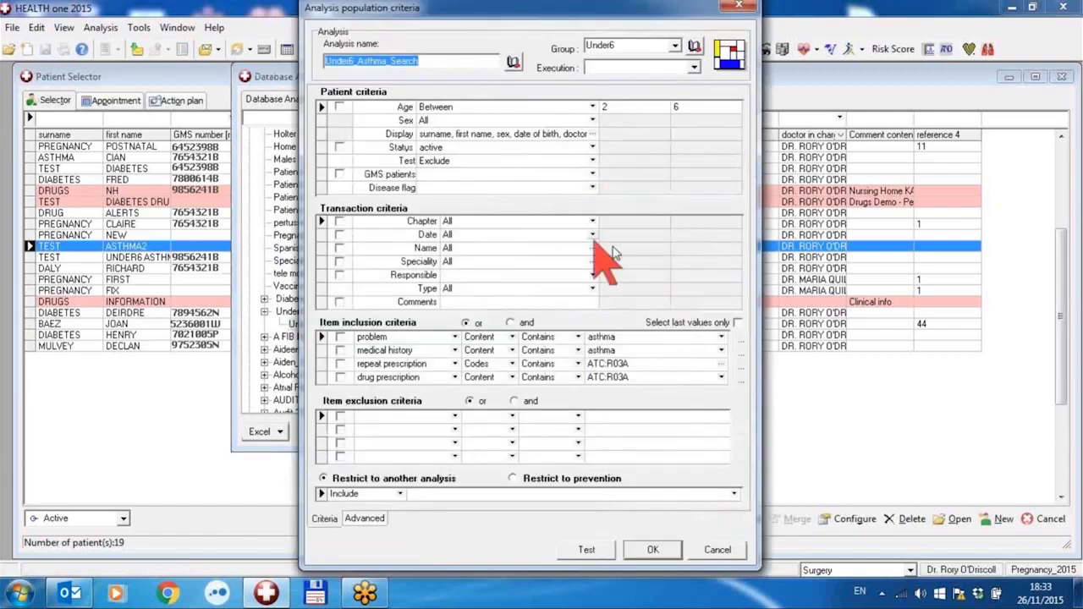
left_click(718, 549)
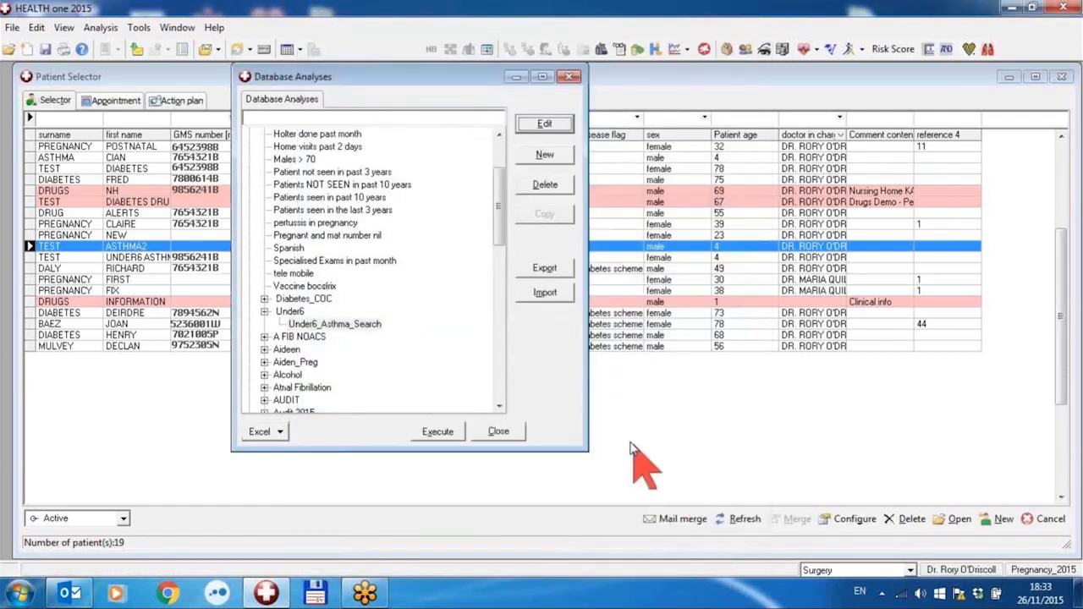